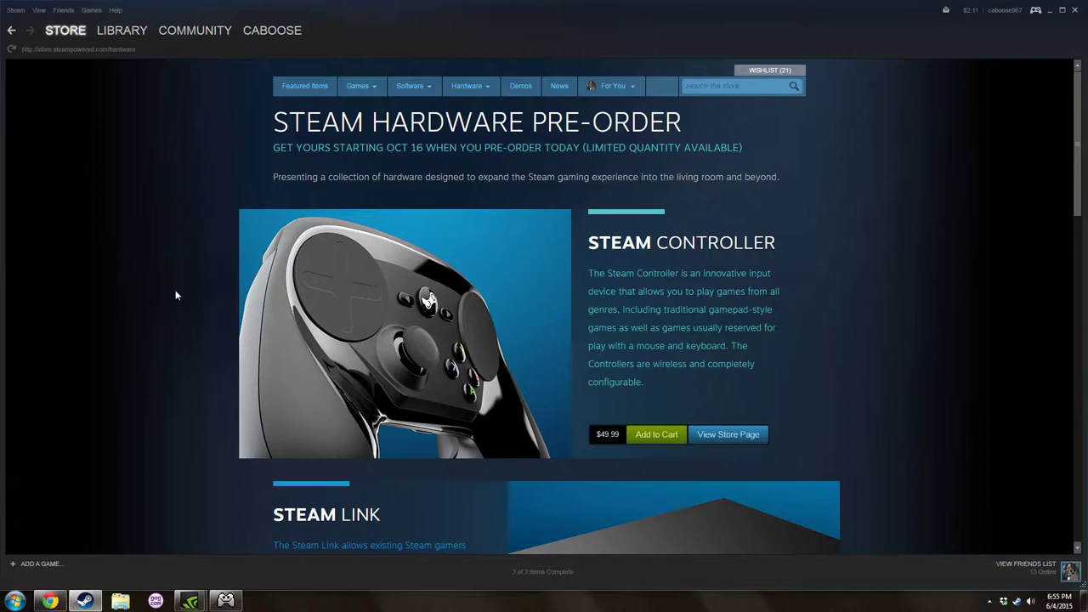
Search Google for 'xpadder wiki' in a new Chrome tab
scroll(165, 344, down, 2)
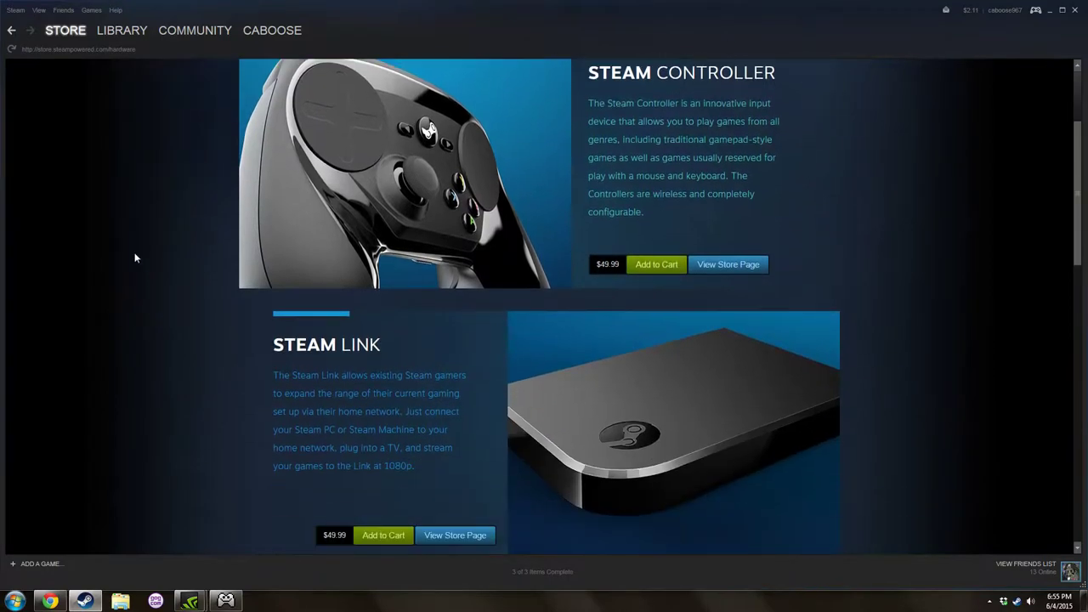
scroll(173, 275, down, 5)
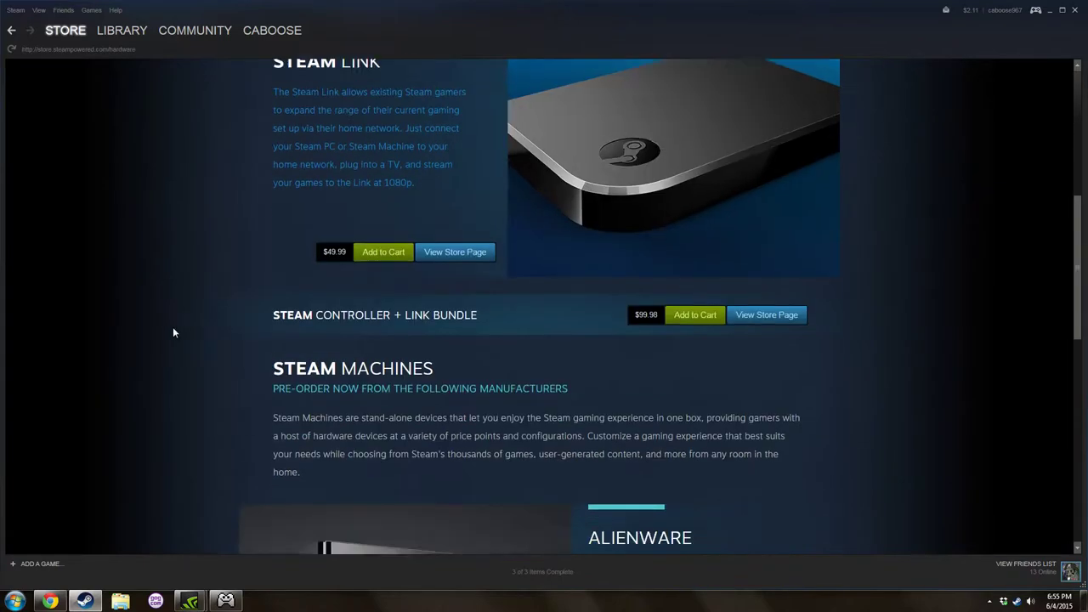
scroll(211, 367, down, 2)
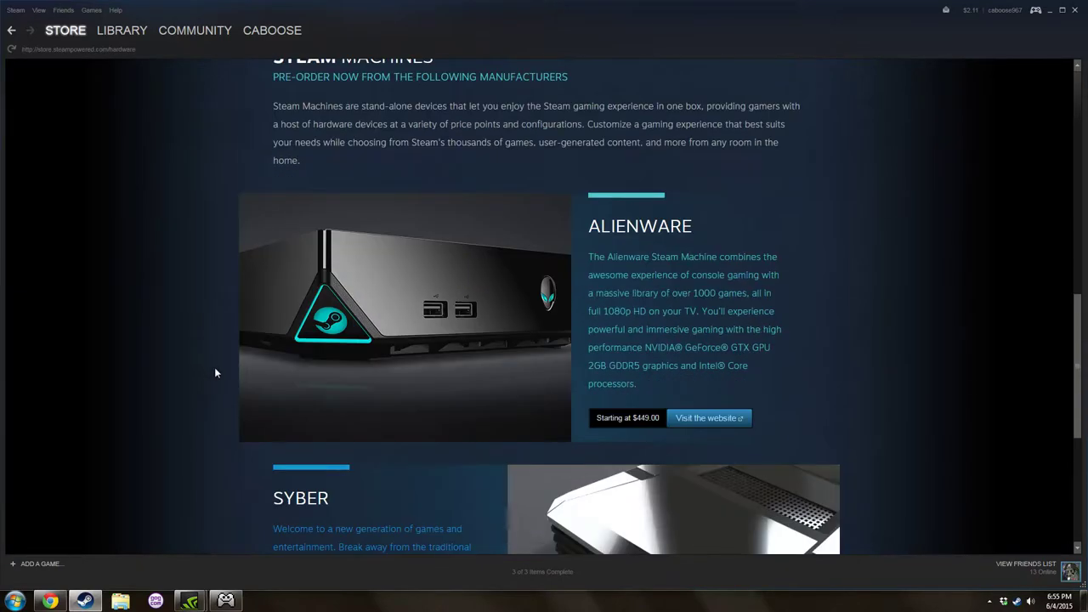
scroll(213, 367, down, 2)
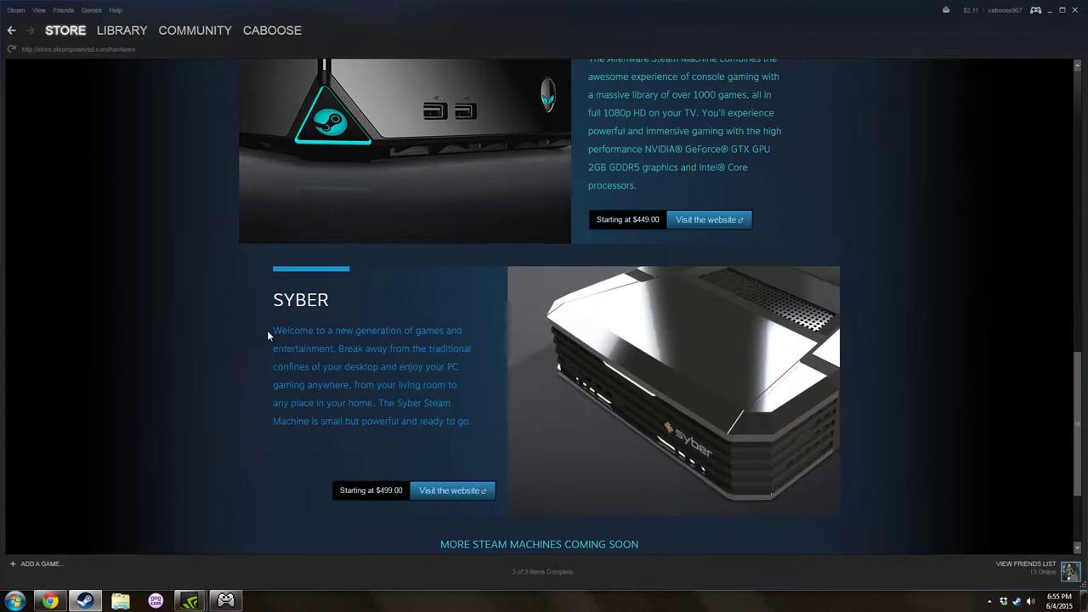
scroll(228, 329, up, 1)
scroll(228, 329, up, 1)
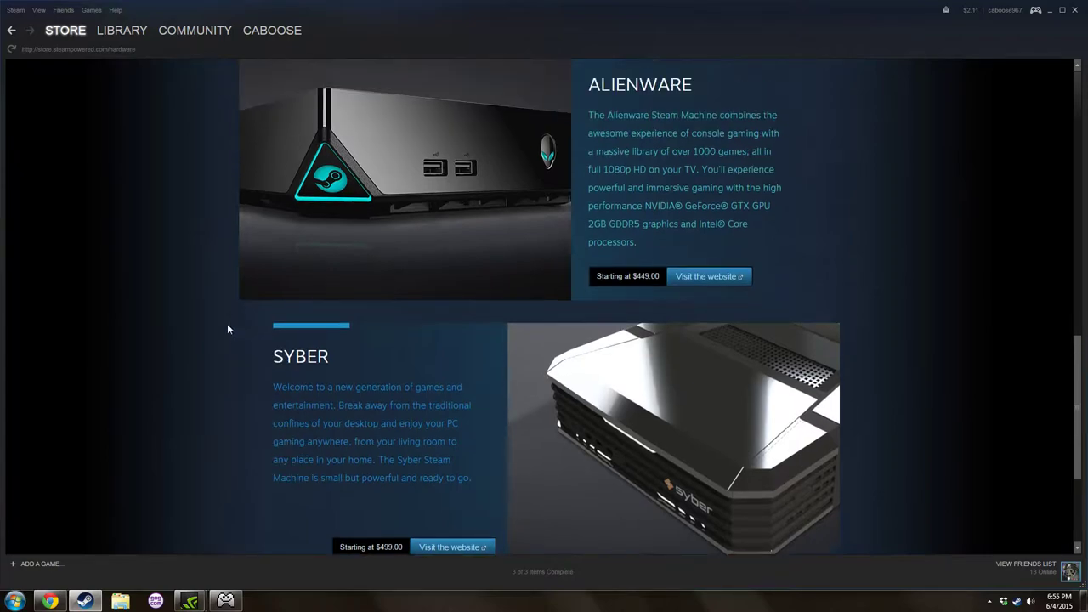
scroll(228, 330, down, 3)
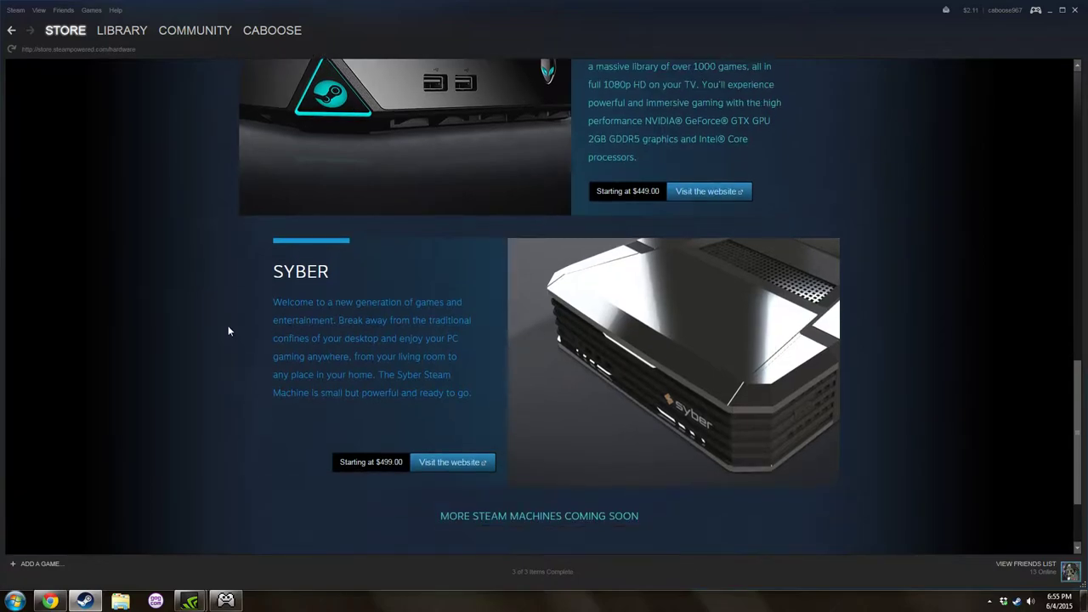
scroll(230, 332, up, 4)
scroll(228, 336, up, 20)
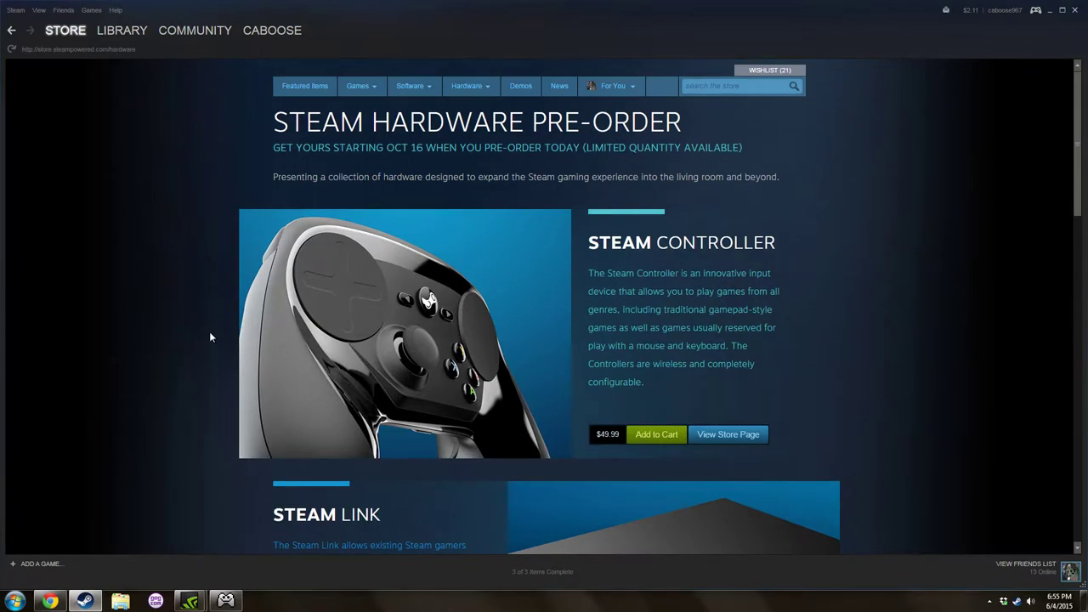
scroll(209, 337, down, 13)
scroll(216, 286, up, 6)
scroll(218, 288, up, 2)
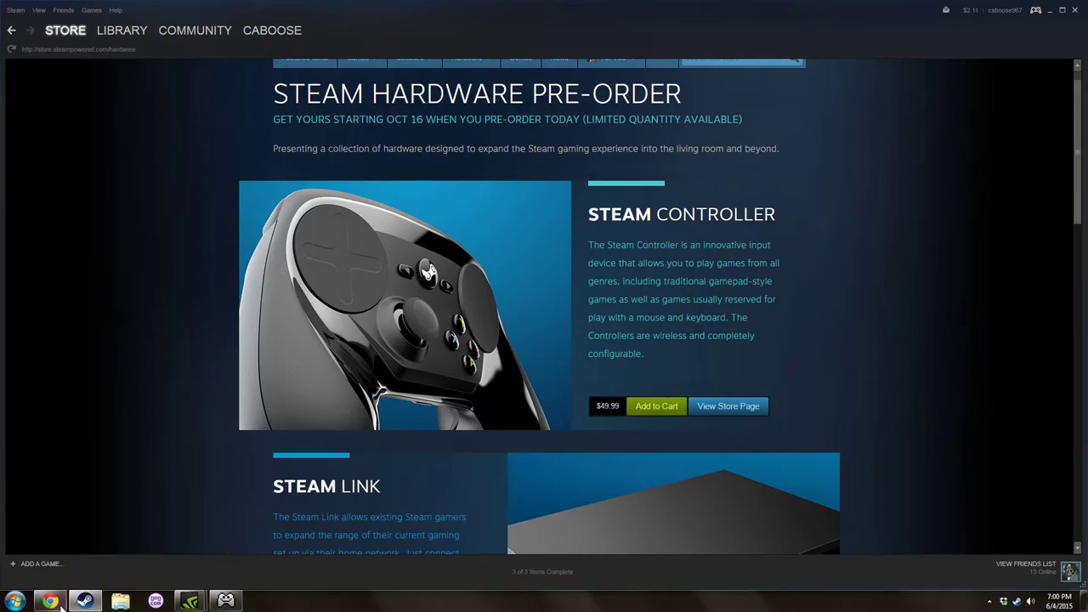
key(alt+Tab)
key(ctrl+Tab)
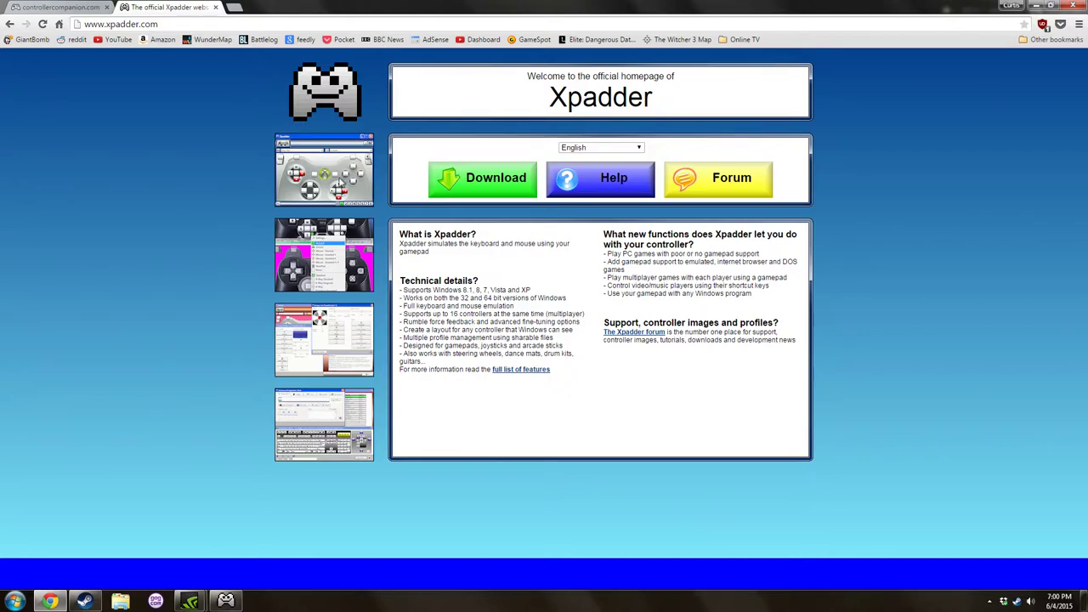
click(237, 8)
text(xpa)
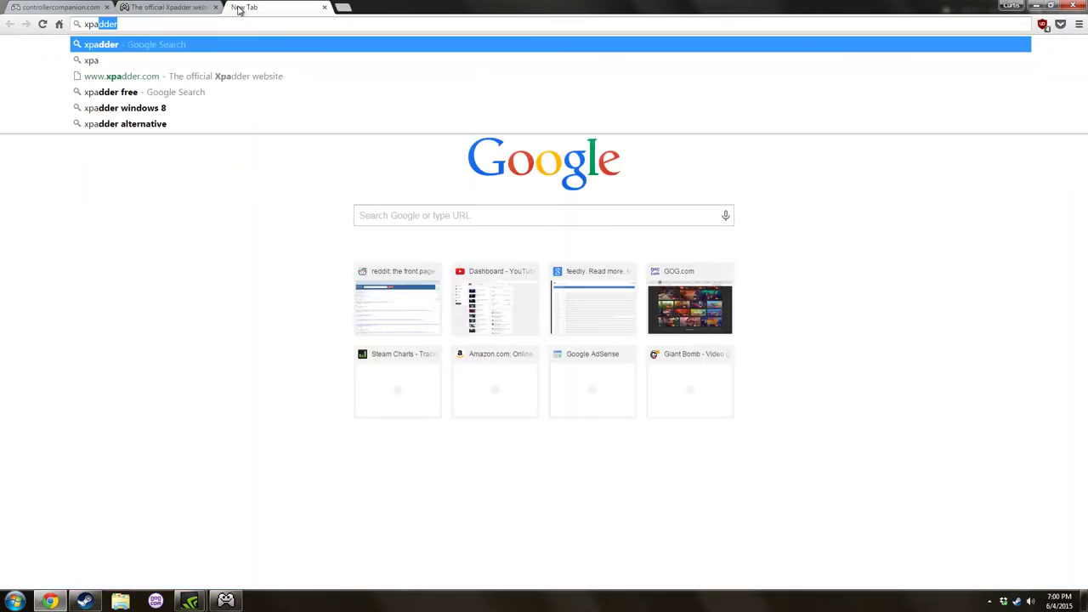
text(dder wiki)
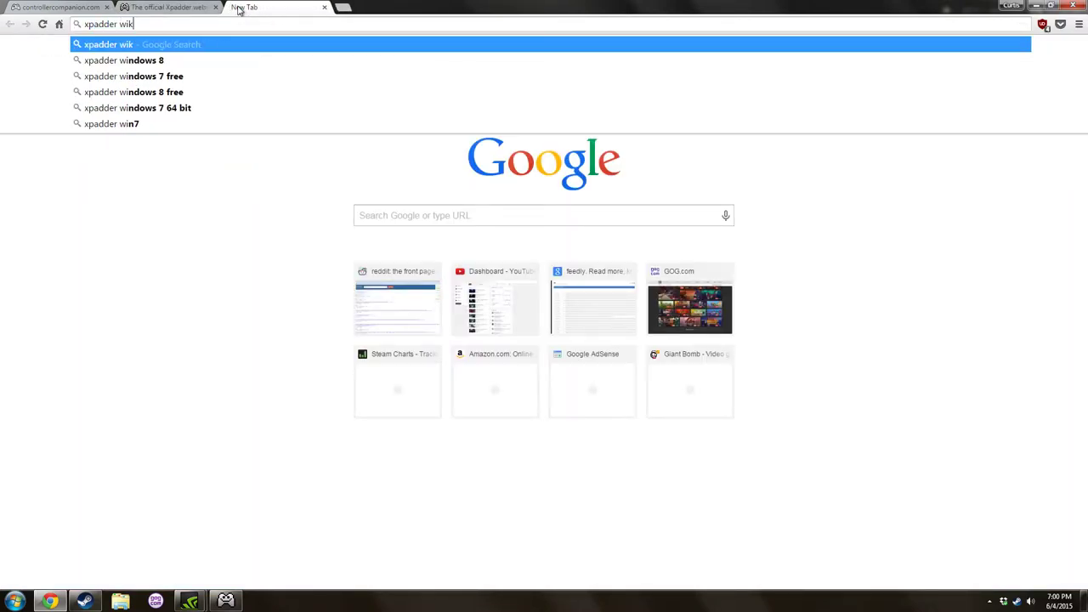
key(Return)
Open the Spanish Xpadder Wikipedia article in English translation, then bring Steam back to front
click(168, 153)
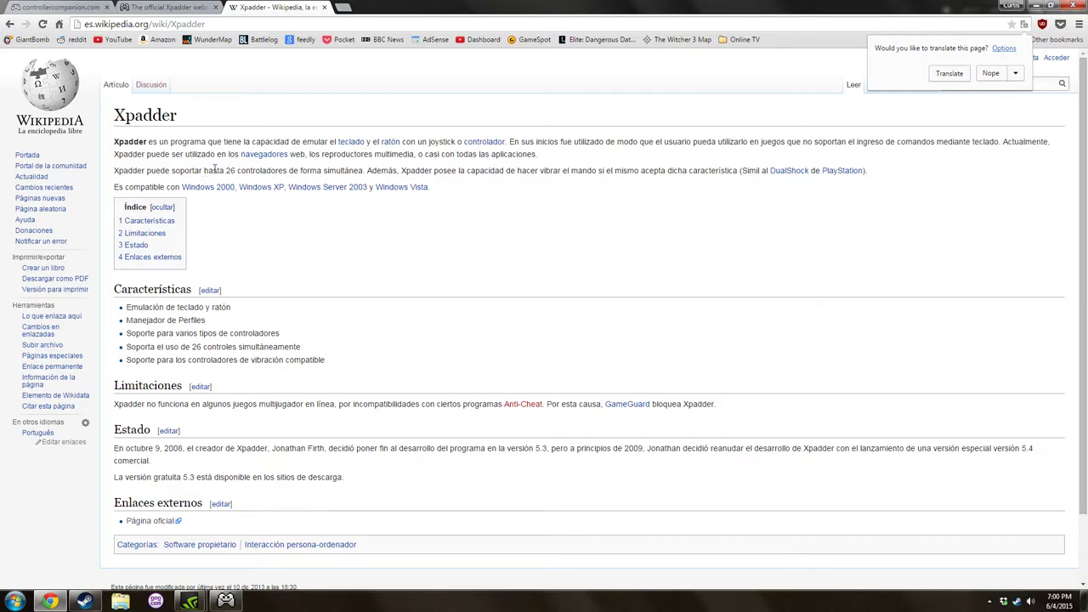
click(10, 24)
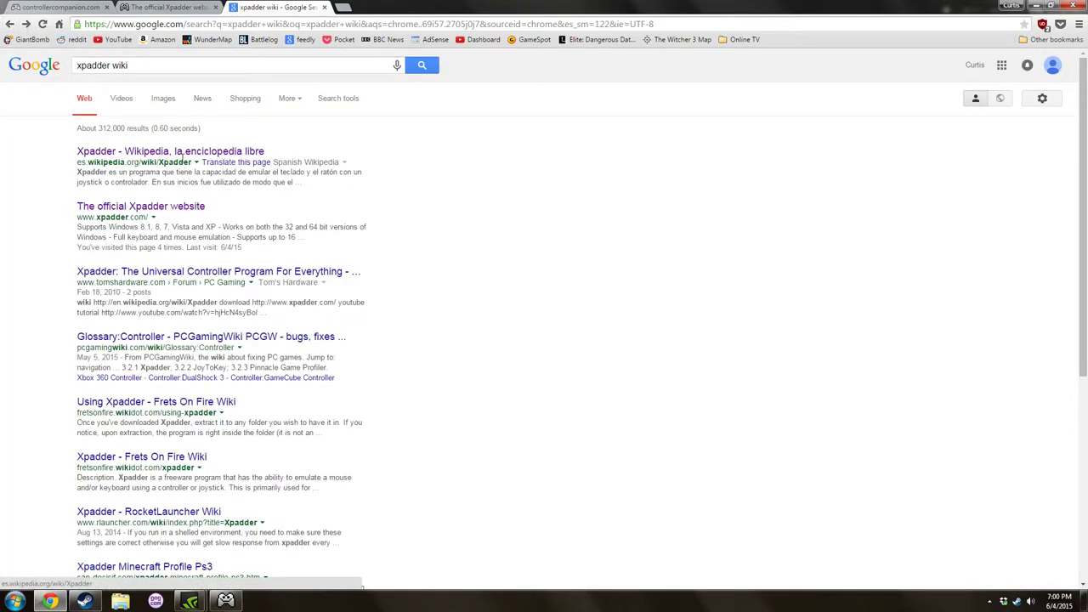
click(244, 163)
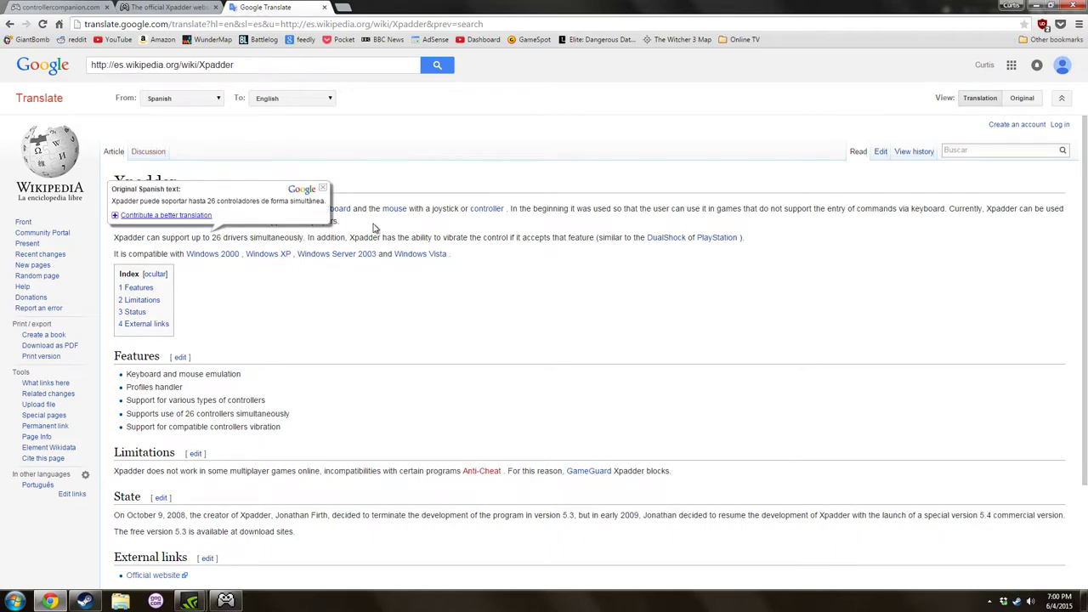
scroll(285, 455, down, 1)
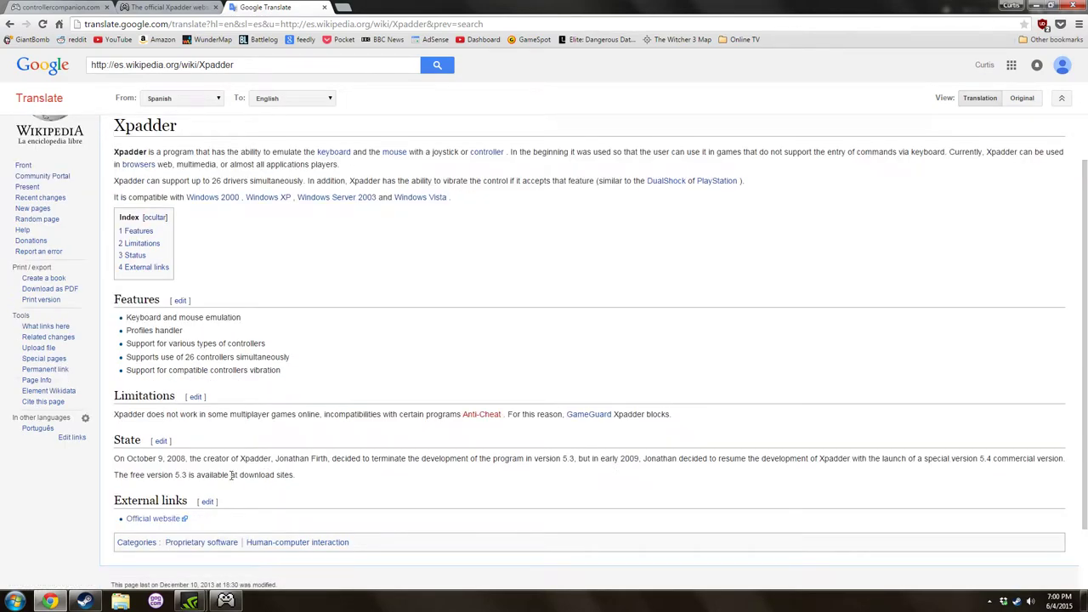
mouse_move(136, 460)
click(85, 601)
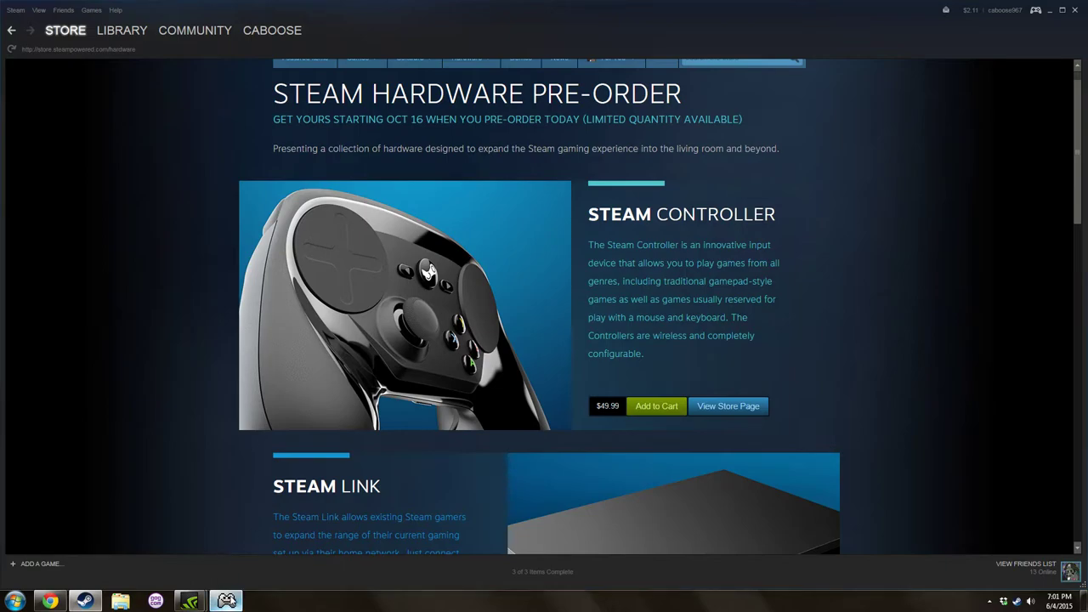
Bring the Xpadder window with the 'Witcher 3 save' layout over the Steam store
click(226, 600)
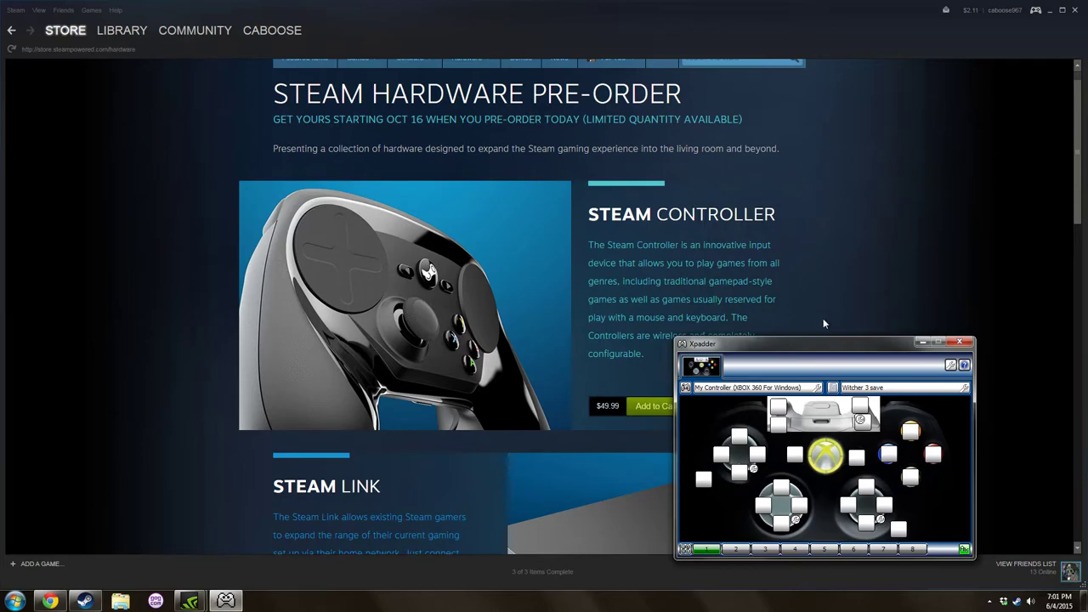
Create a new blank controller layout and show the Buttons section of Controller Settings
click(687, 388)
click(697, 403)
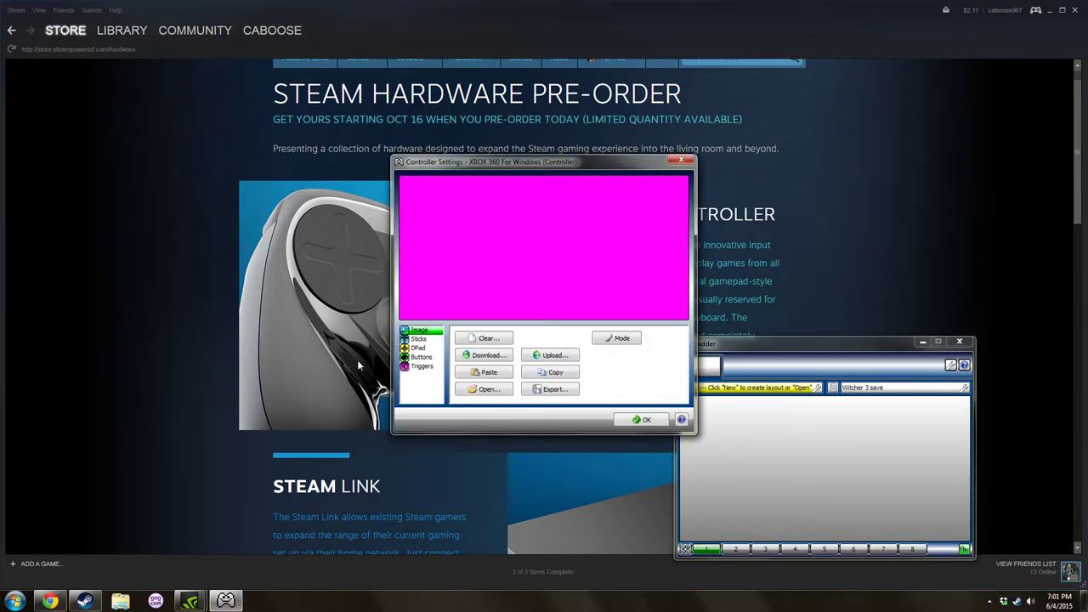
click(418, 358)
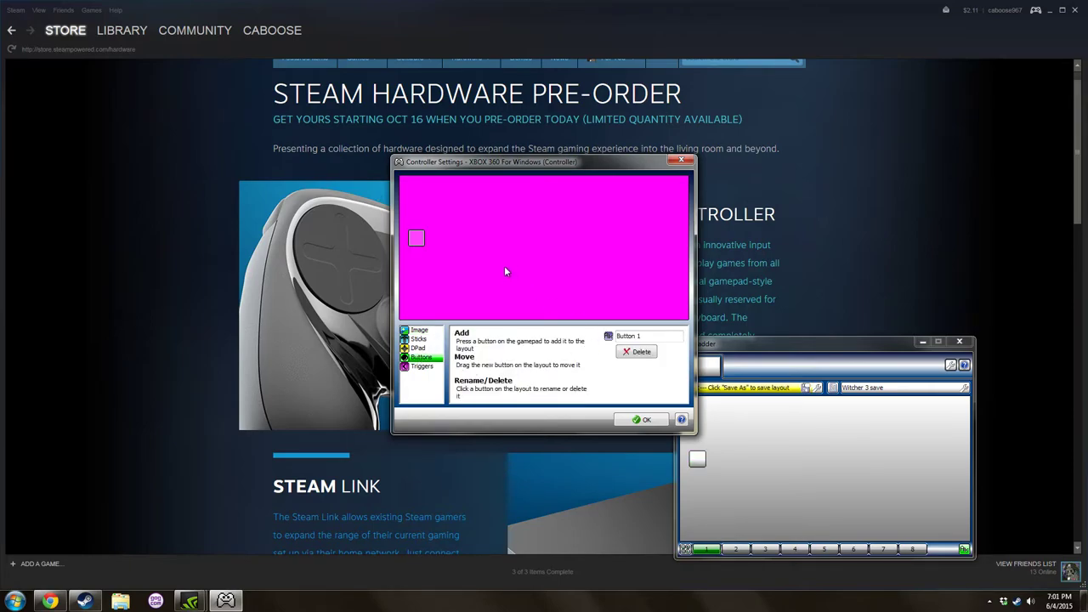
Drag the new buttons, including Buttons 1, 2, 4 and 6, into the right-hand cluster and left side
drag(407, 244, 611, 272)
drag(426, 239, 639, 241)
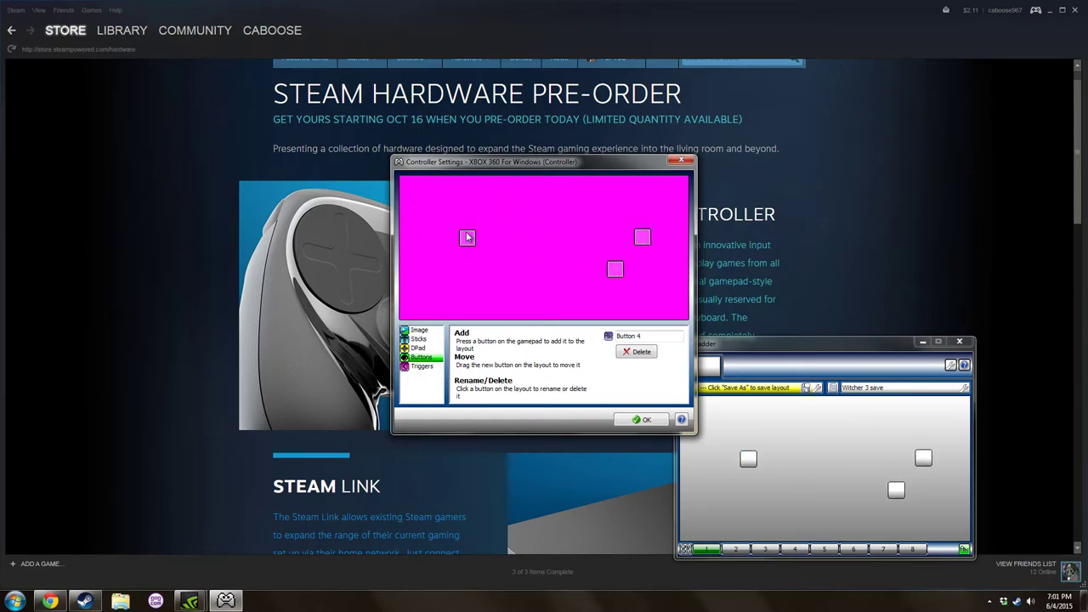
drag(471, 238, 573, 289)
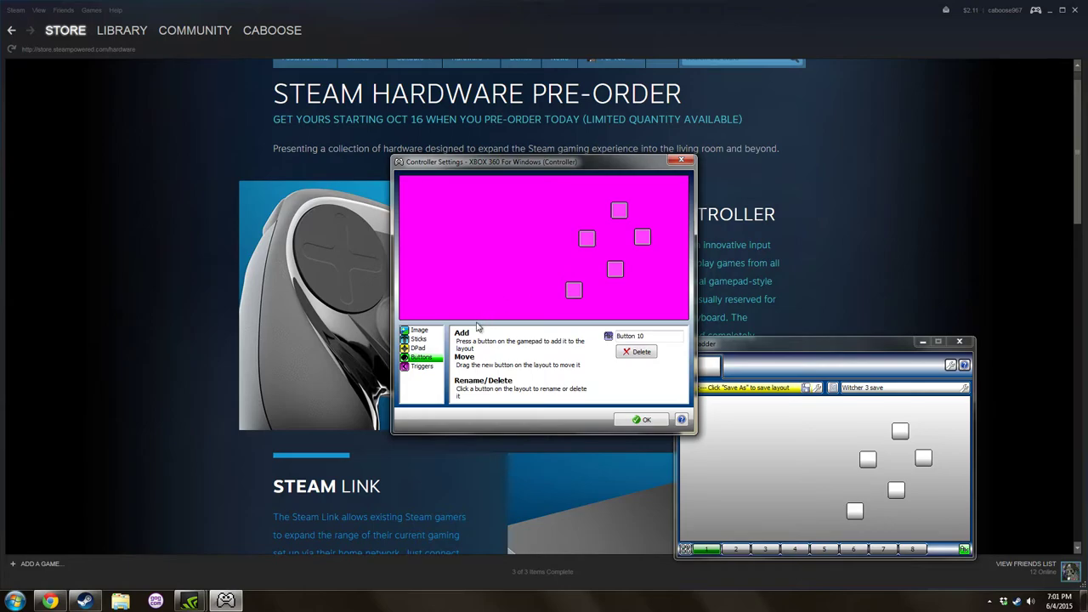
drag(551, 248, 451, 199)
drag(501, 238, 629, 188)
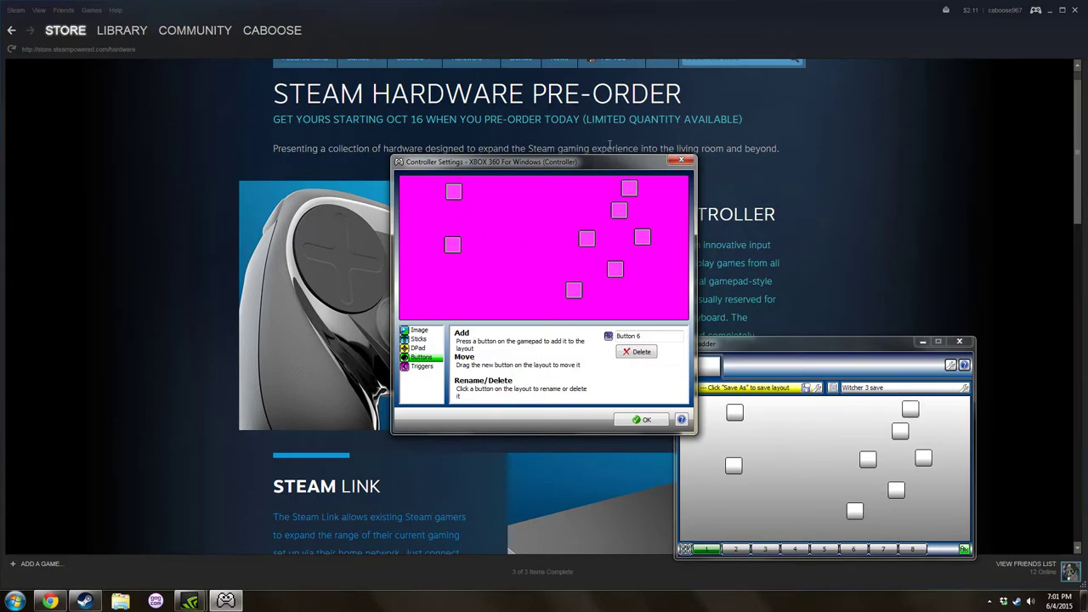
click(421, 366)
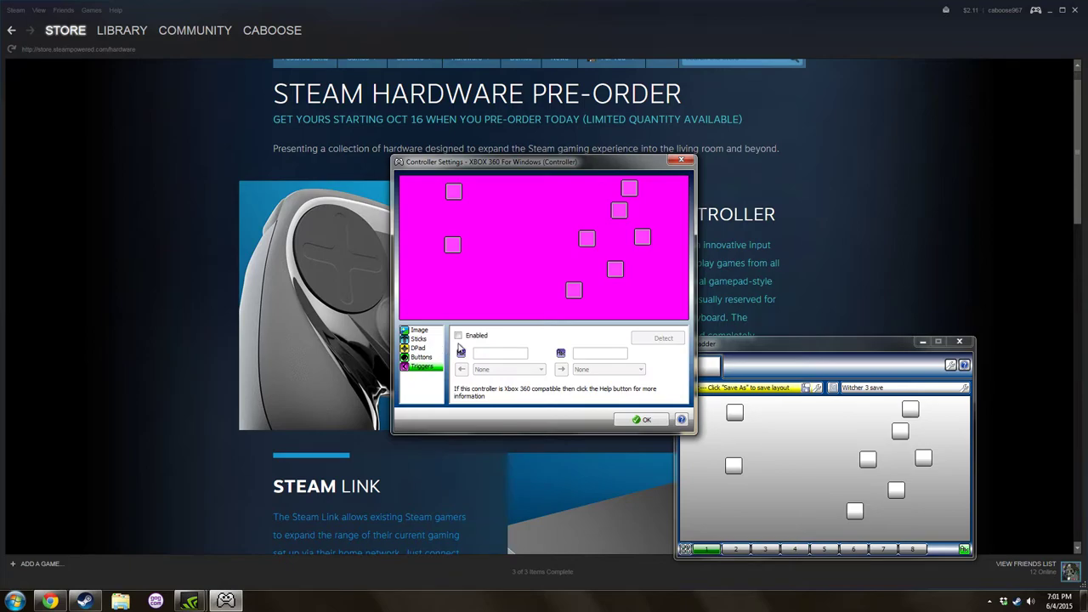
Enable the triggers and the DPad with its four POV directions, and shift the DPad cross left
click(459, 337)
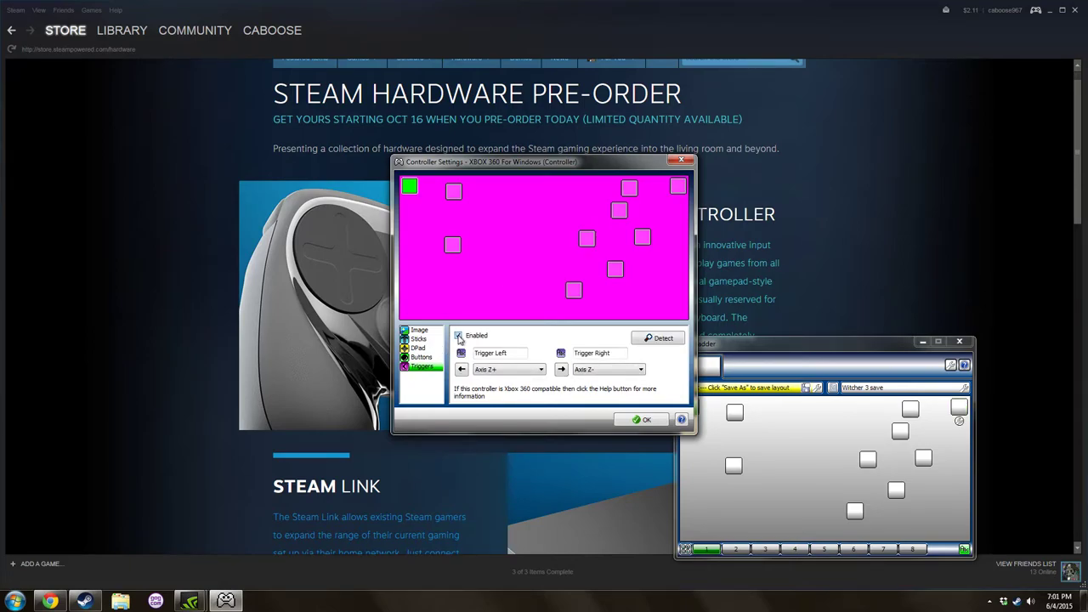
click(421, 357)
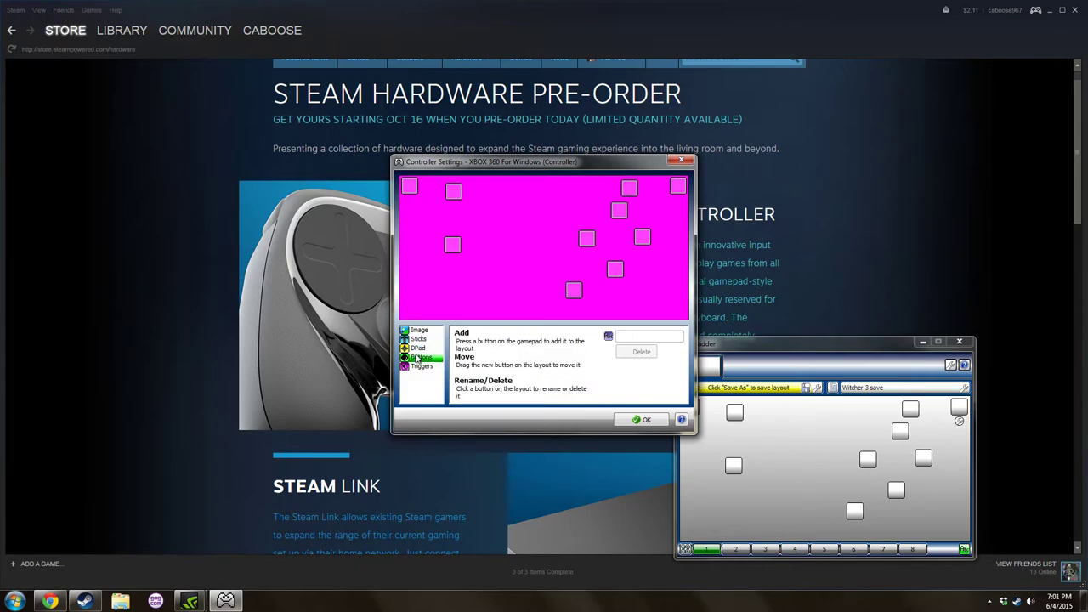
click(419, 348)
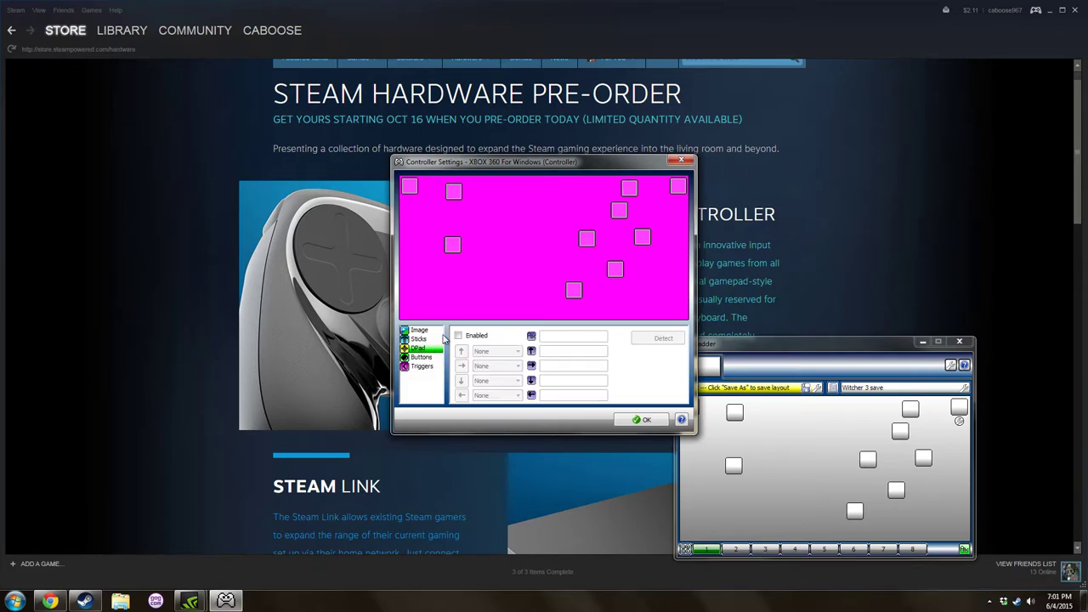
click(458, 337)
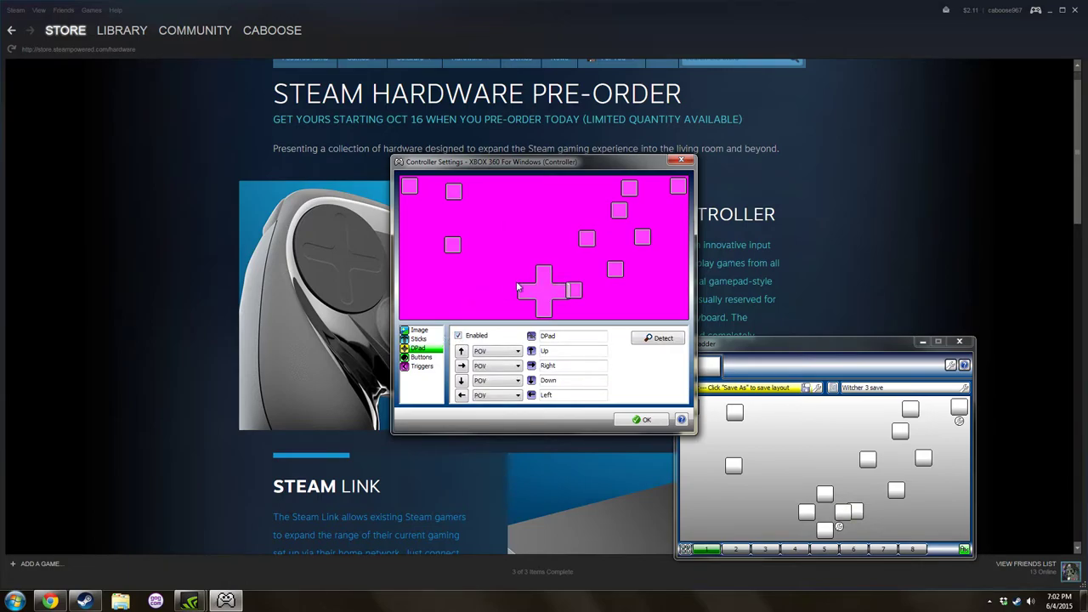
drag(533, 293, 496, 293)
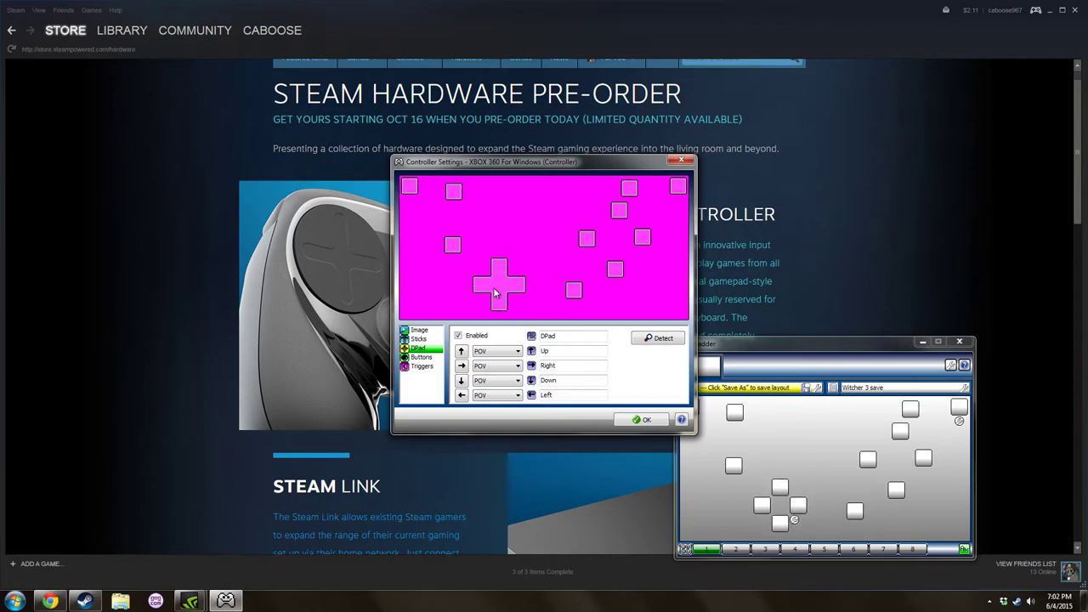
click(417, 340)
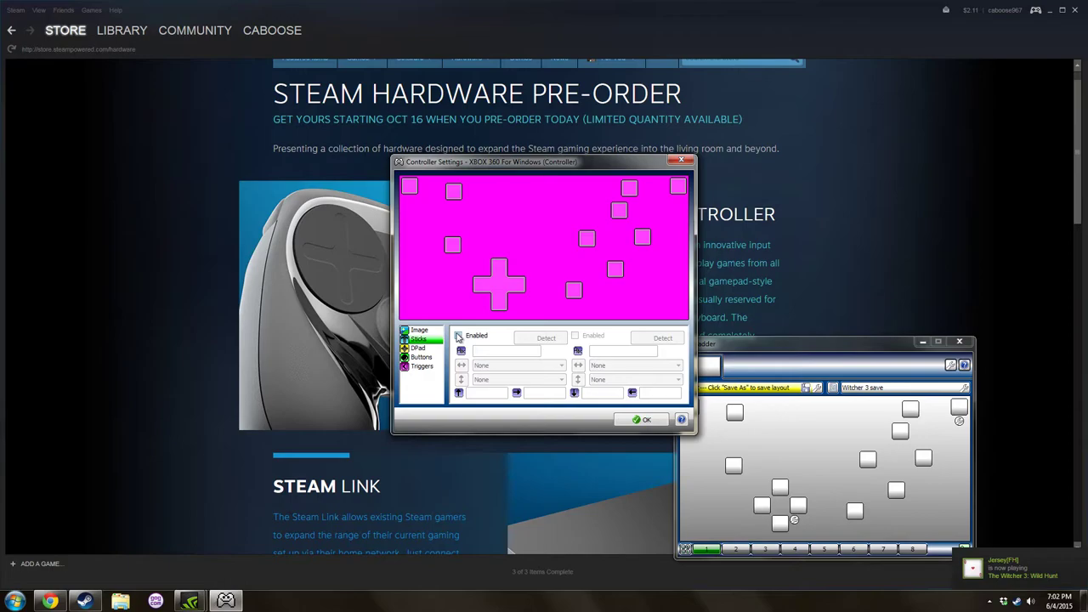
Enable Stick 1 on Axis X/Y and Stick 2 on Axis RX/RY
click(458, 336)
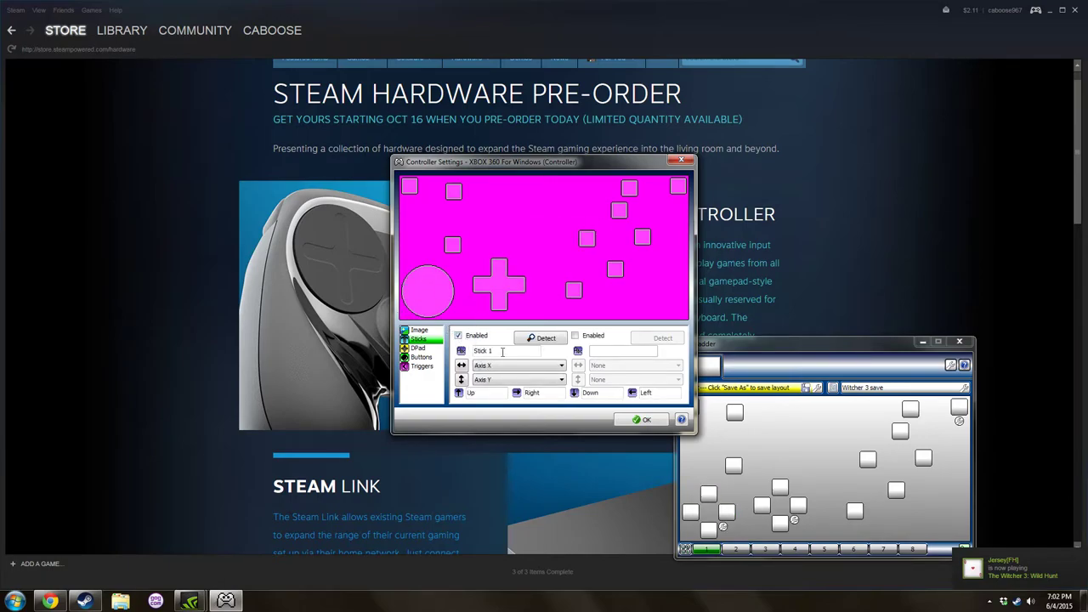
click(575, 336)
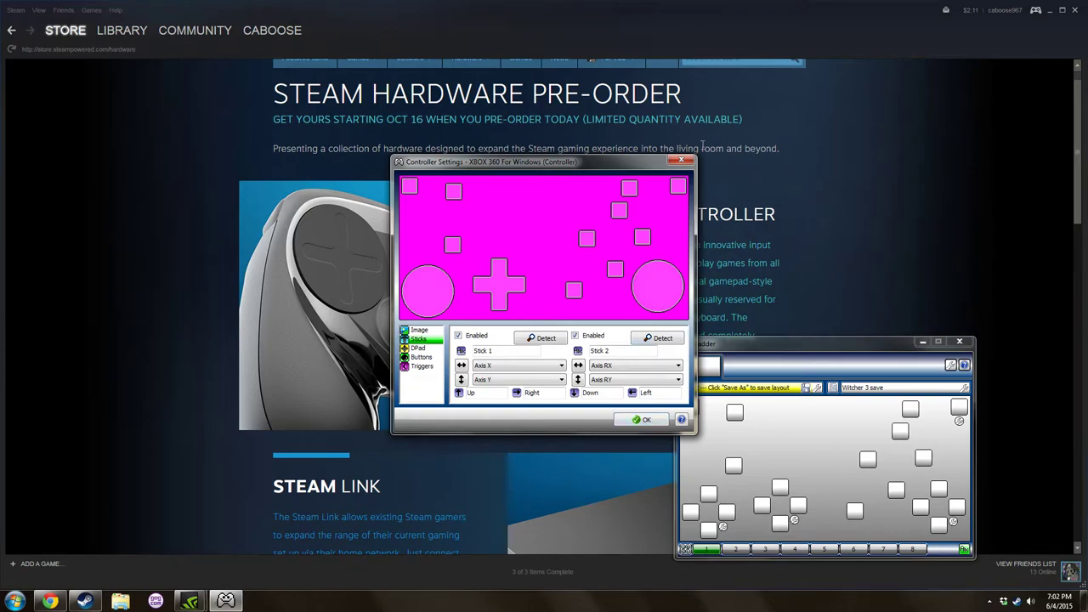
click(680, 161)
Discard the new layout without saving and open the saved 'My Controller (XBOX 360 For Windows)' file
click(705, 395)
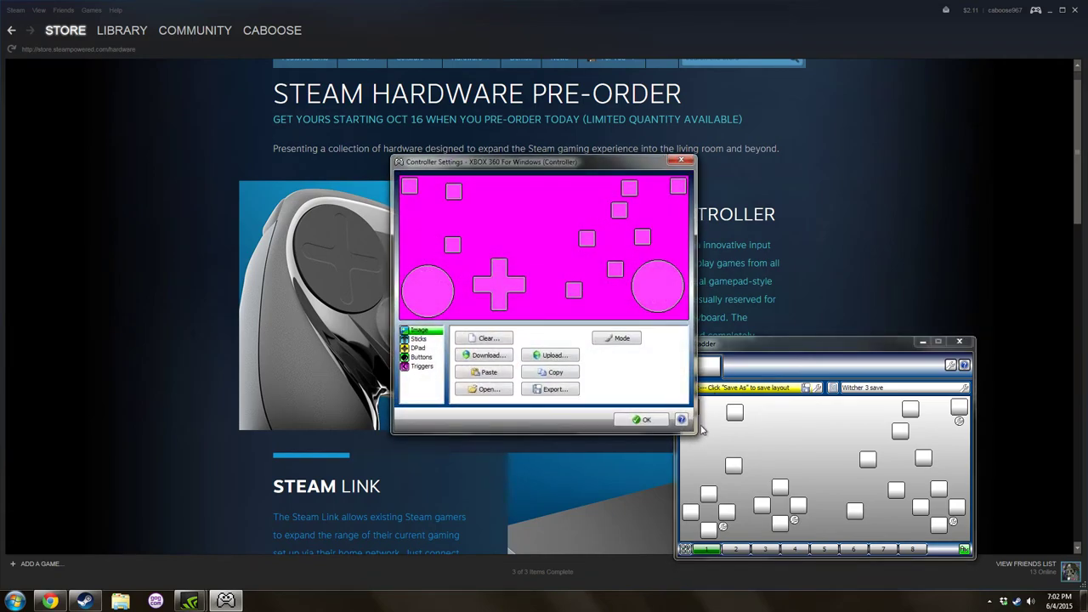
click(681, 161)
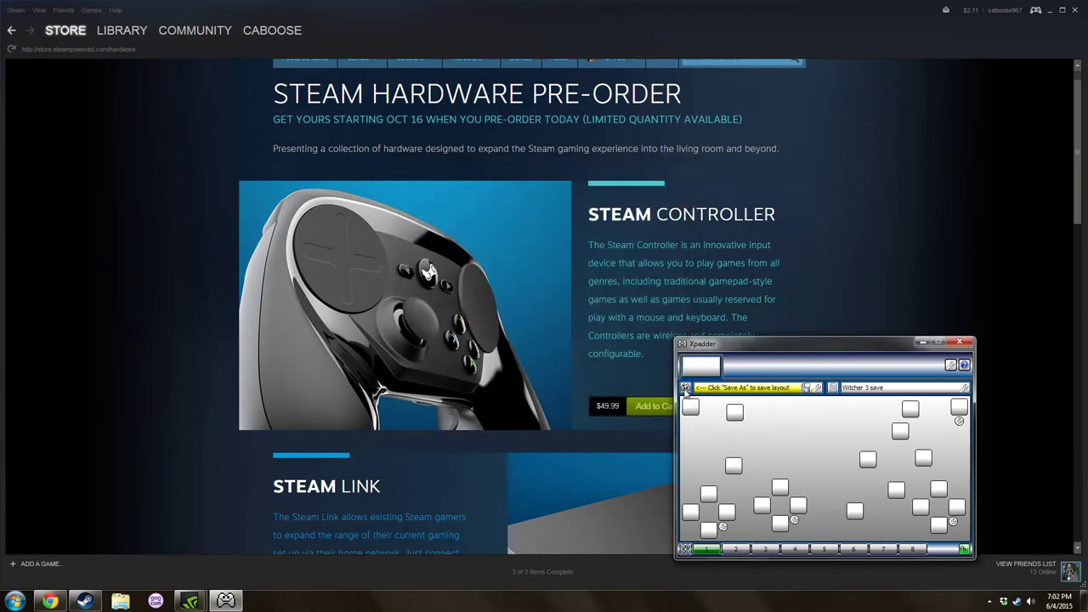
click(685, 388)
click(709, 413)
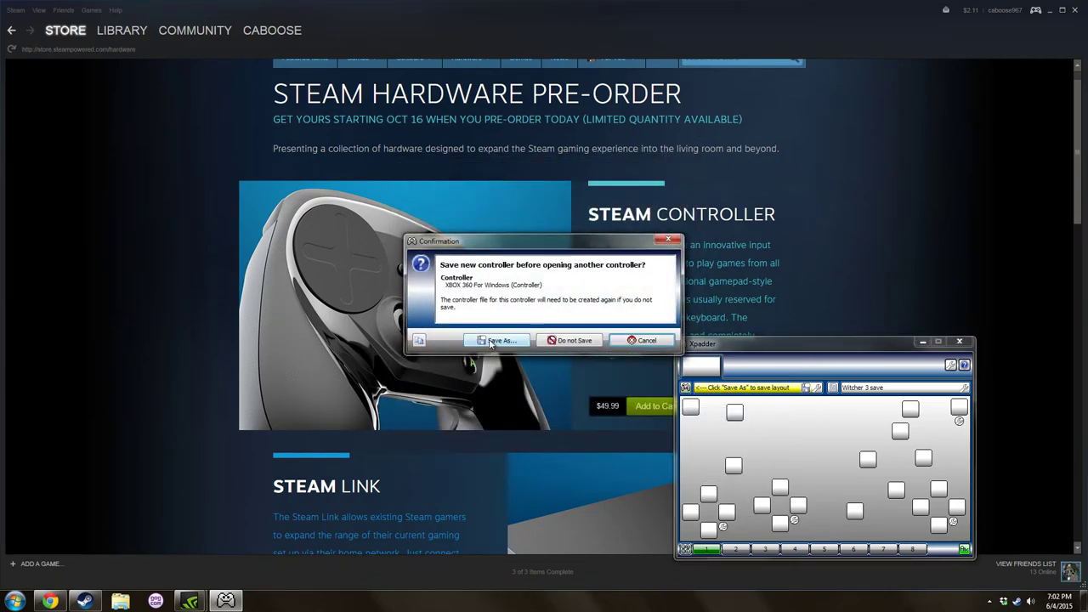
click(575, 341)
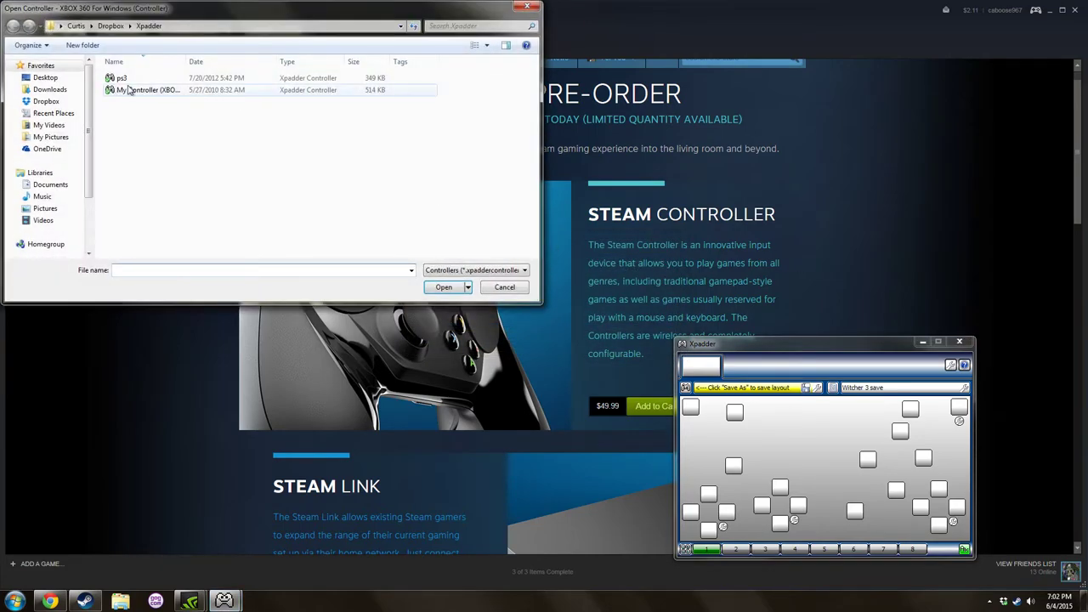
double_click(125, 90)
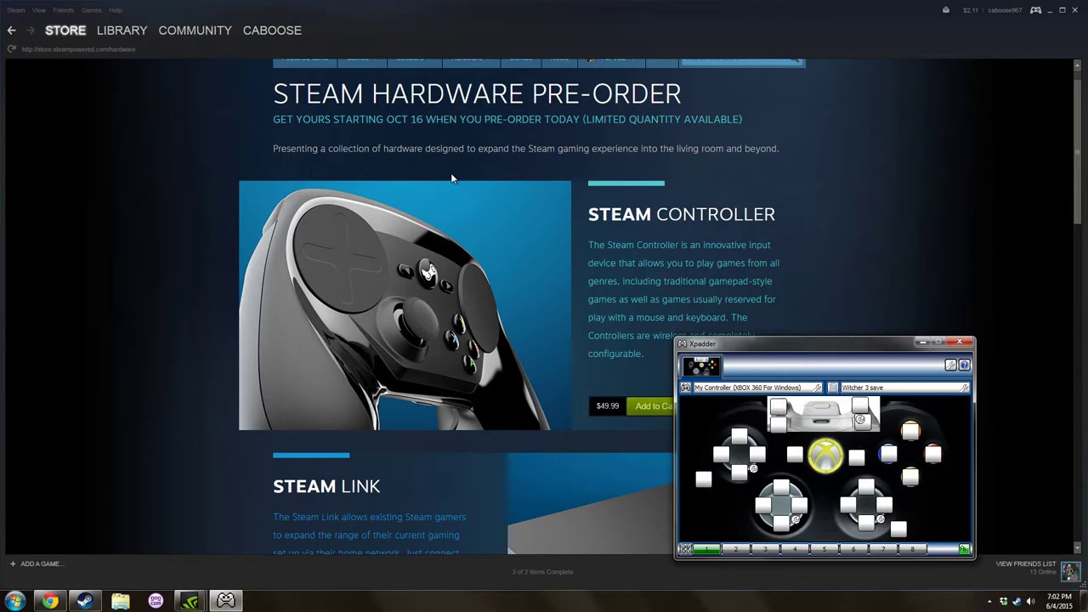
Load the 'remote' profile, then briefly bring the translated Wikipedia page forward
click(870, 389)
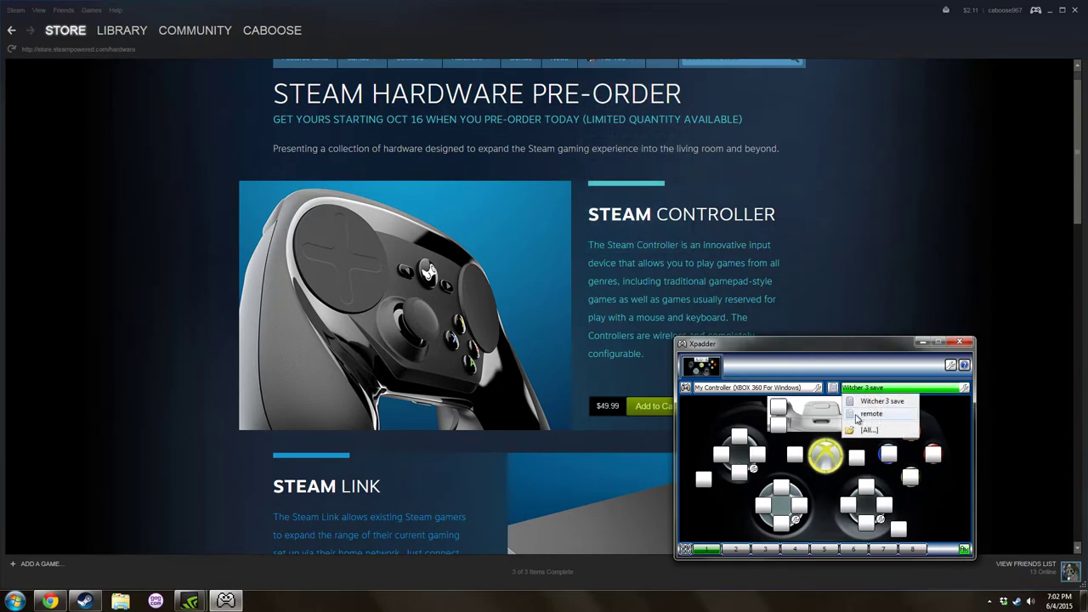
click(861, 414)
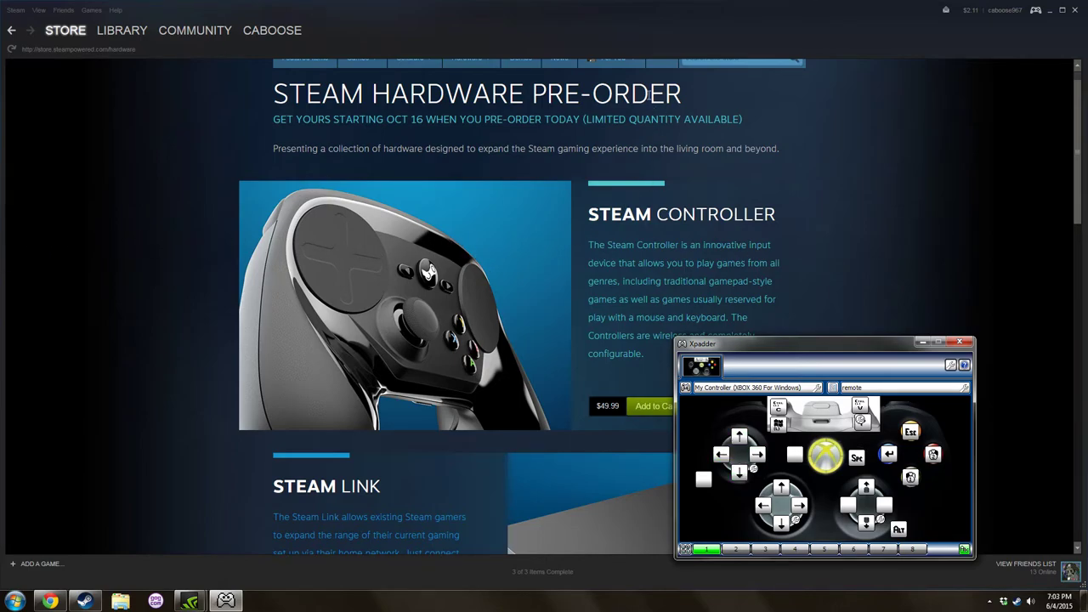
click(50, 601)
click(226, 601)
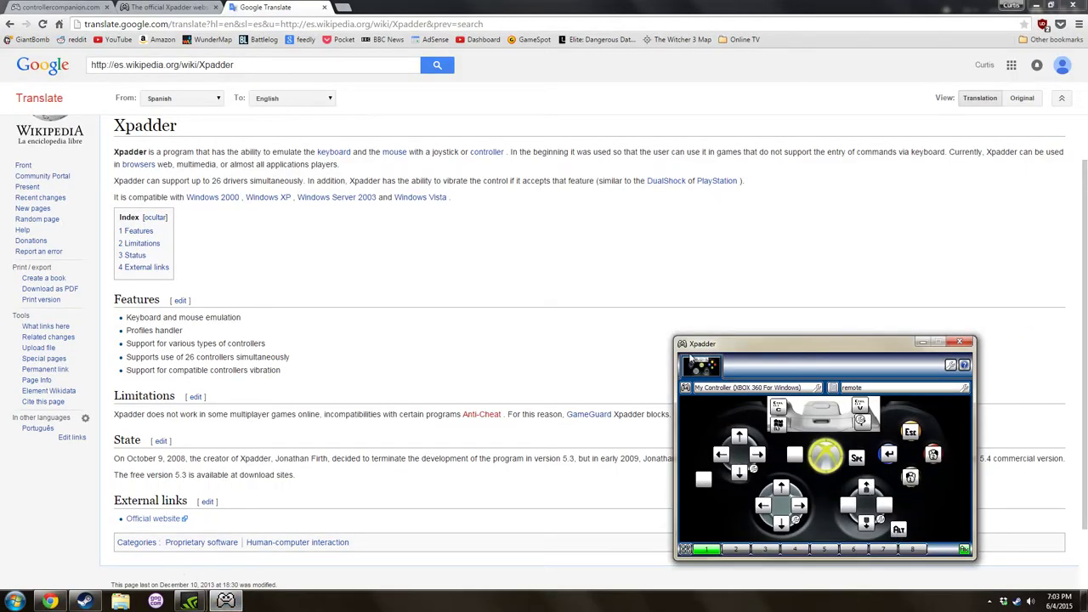
Scroll through the translated Xpadder article, then bring Steam and Xpadder back in front
click(599, 302)
scroll(599, 303, down, 1)
scroll(596, 303, up, 2)
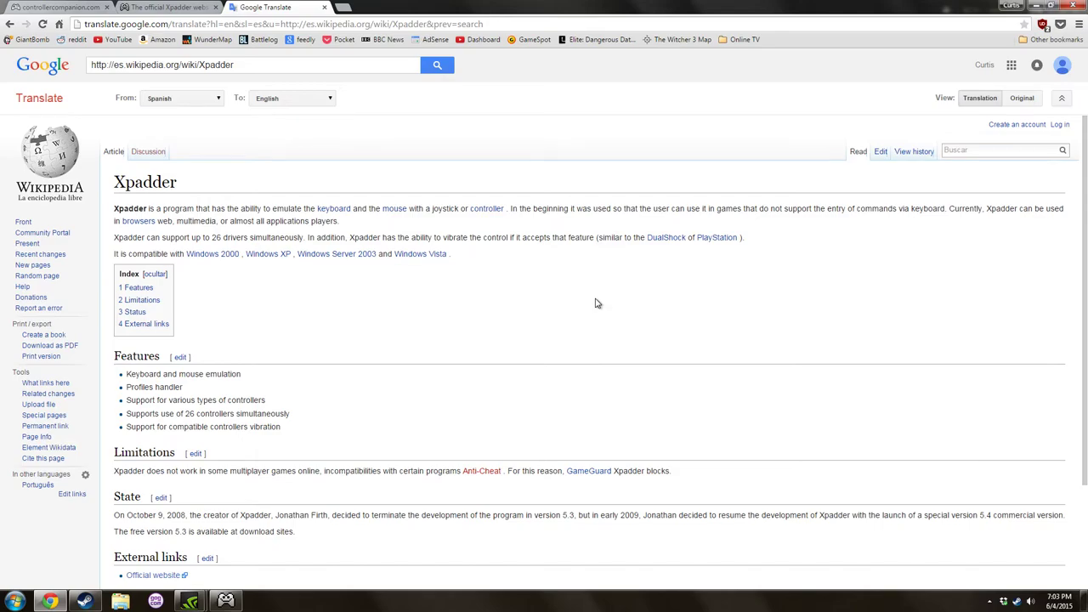
scroll(596, 303, down, 3)
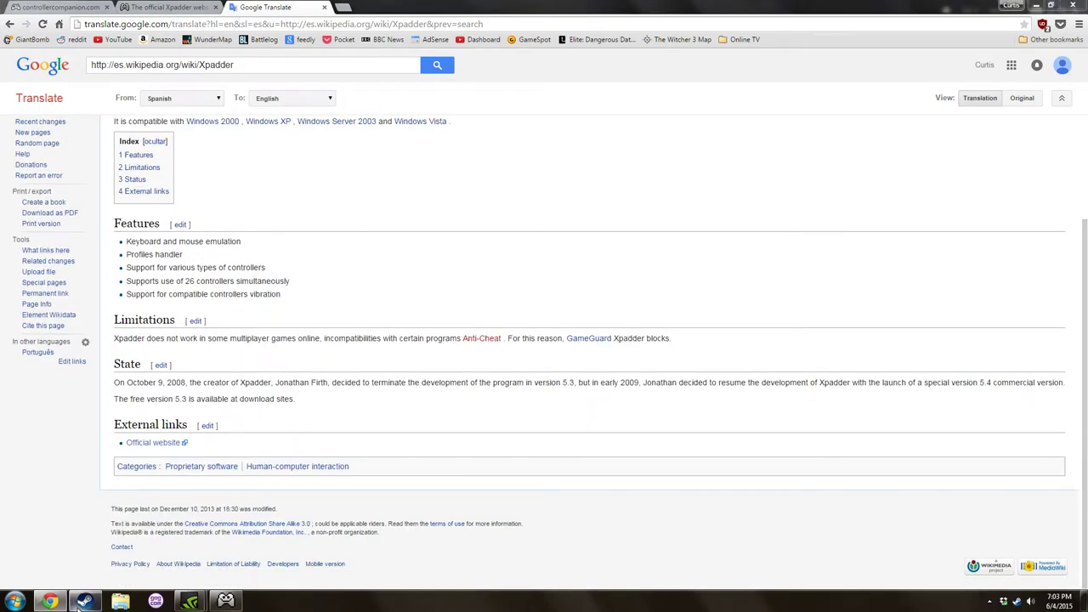
click(84, 601)
click(226, 601)
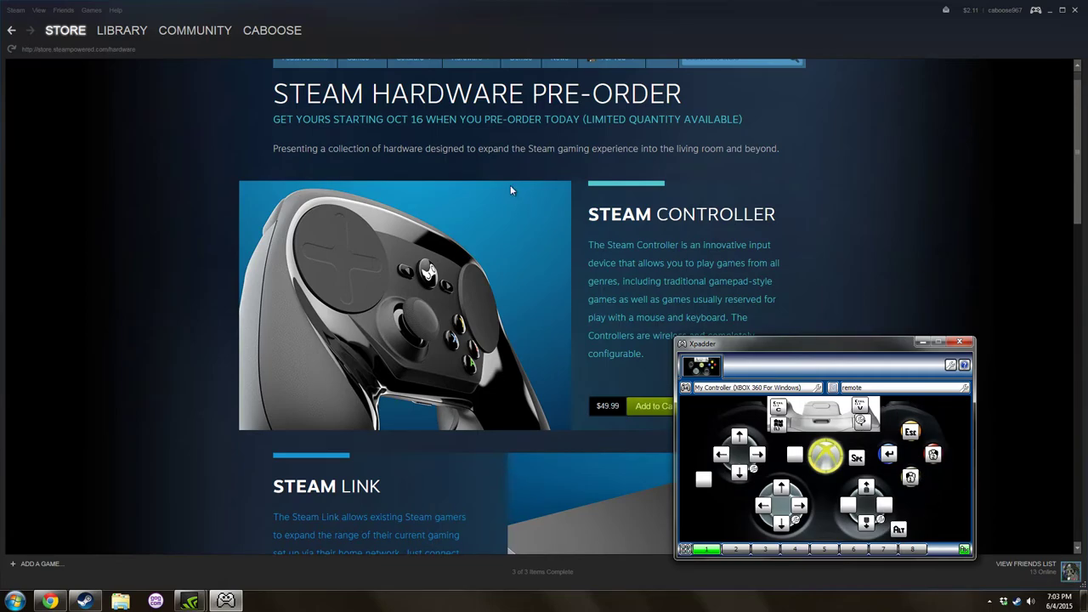
click(67, 35)
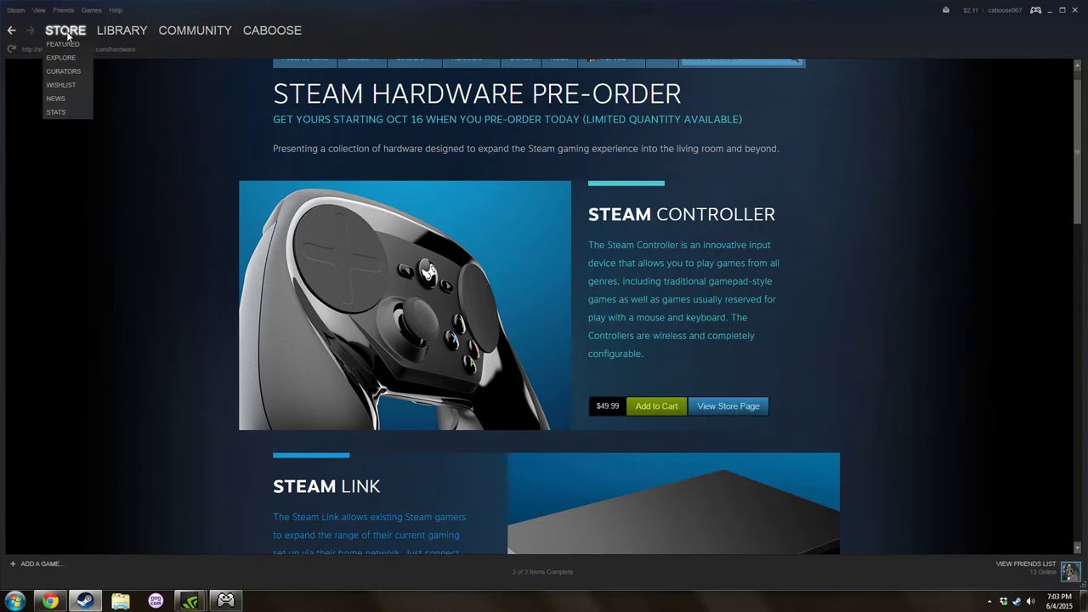
click(68, 35)
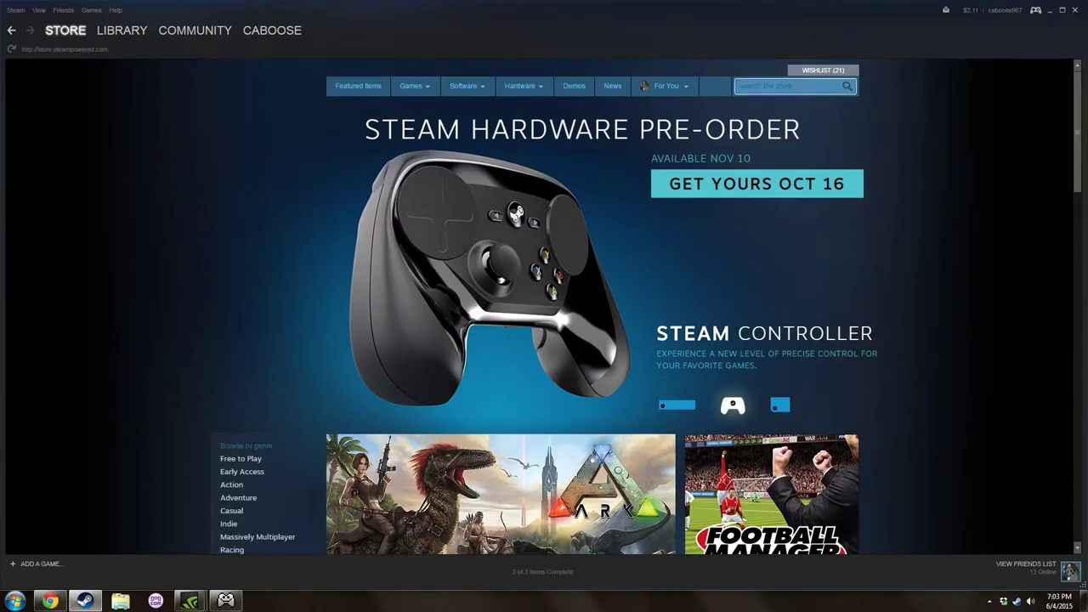
click(766, 86)
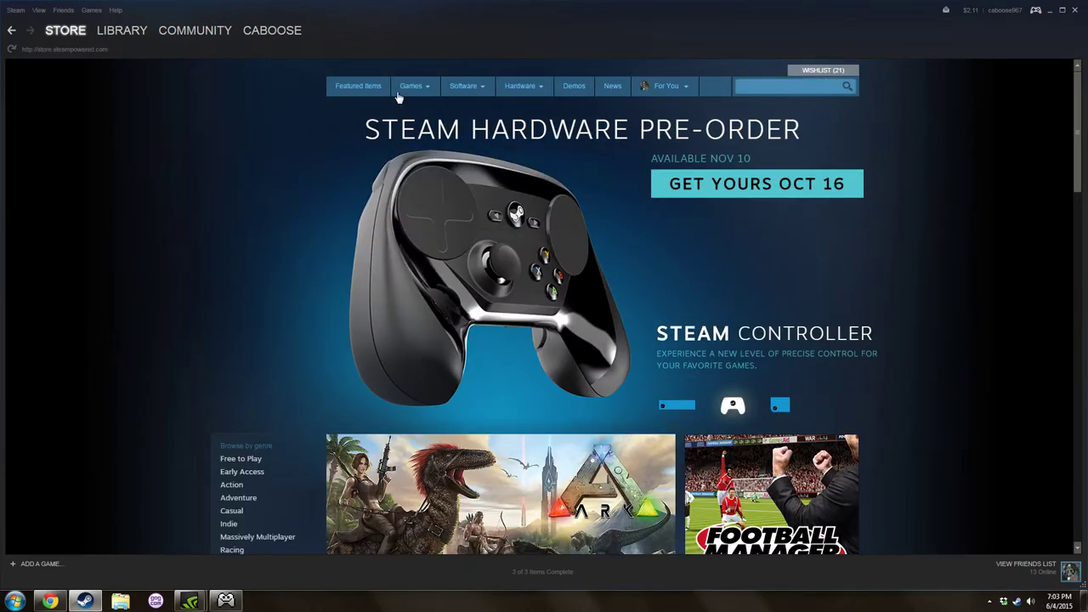
click(11, 30)
click(226, 601)
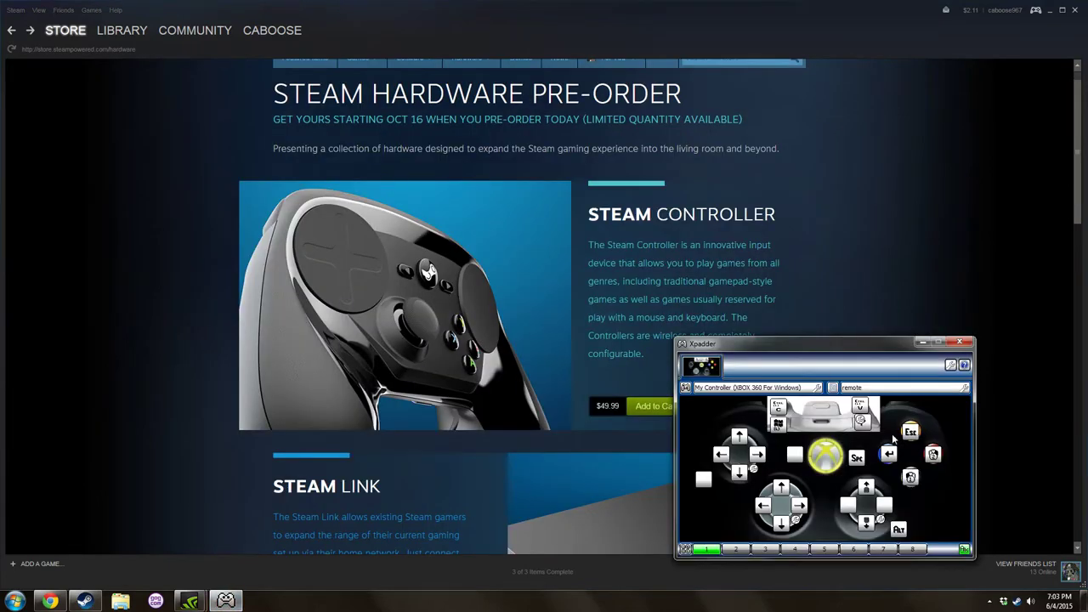
Load the 'portal' profile through [All...], mapping W/A/S/D, Esc, C, E and Space
click(859, 389)
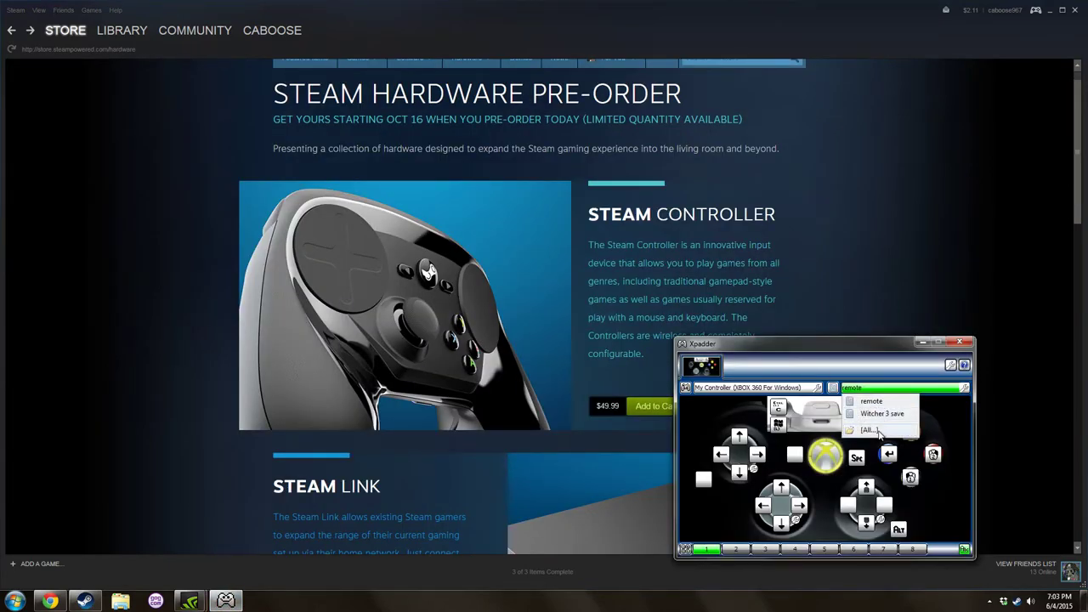
click(880, 434)
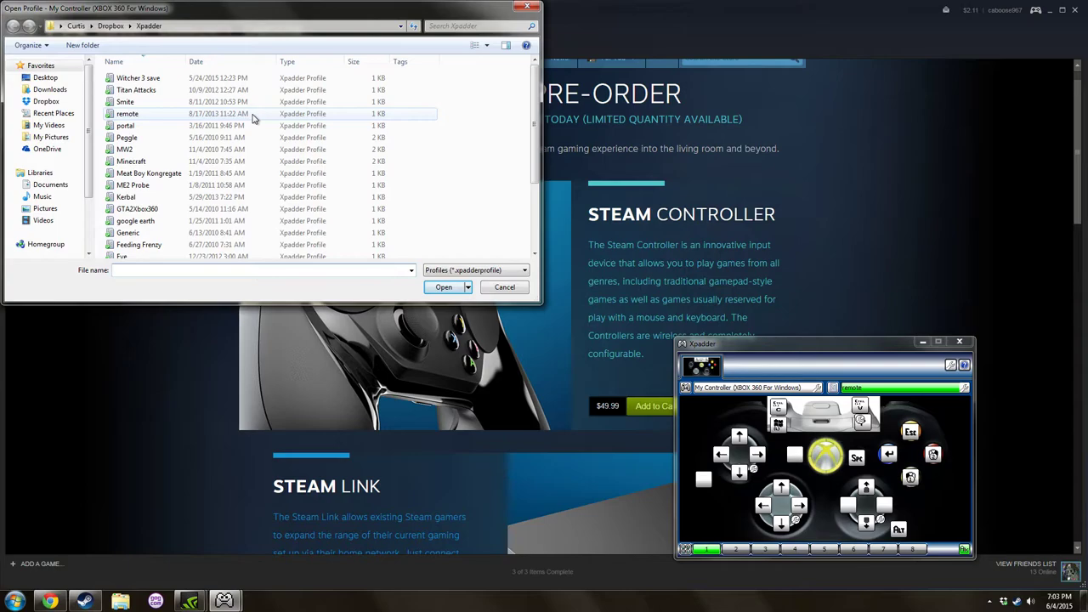
click(219, 126)
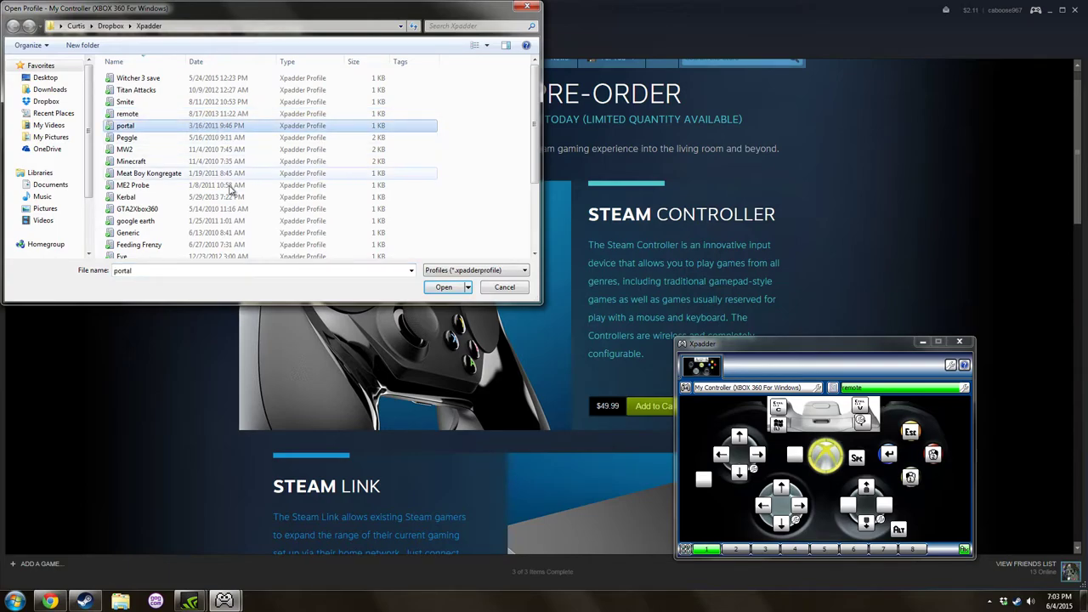
click(438, 290)
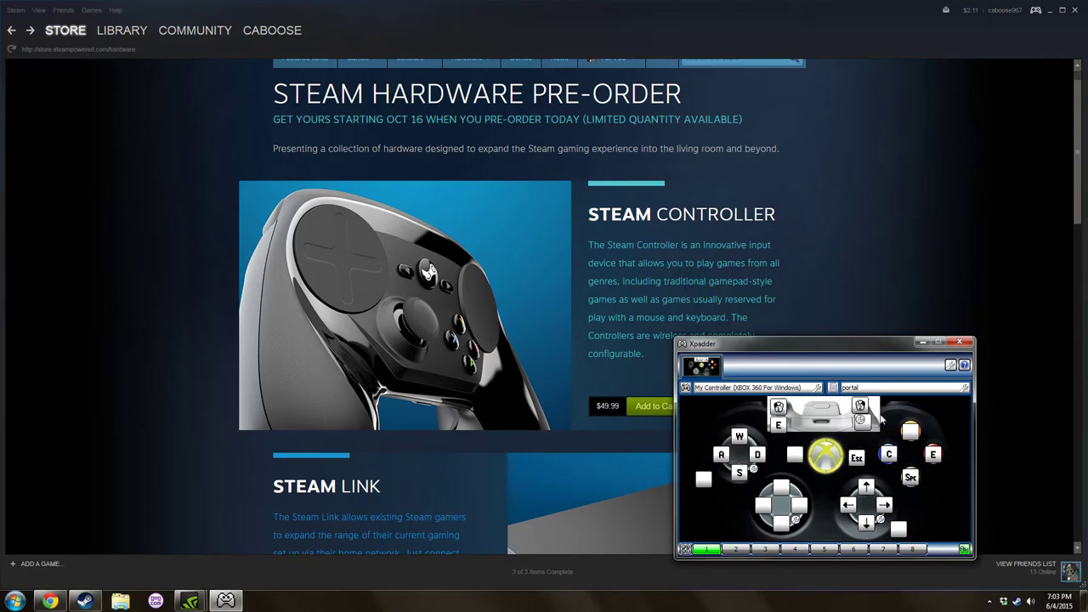
click(861, 389)
Open the GTA2Xbox360 profile from the [All...] list, mapping Attack, Jump/Brake and weapon switching
click(885, 445)
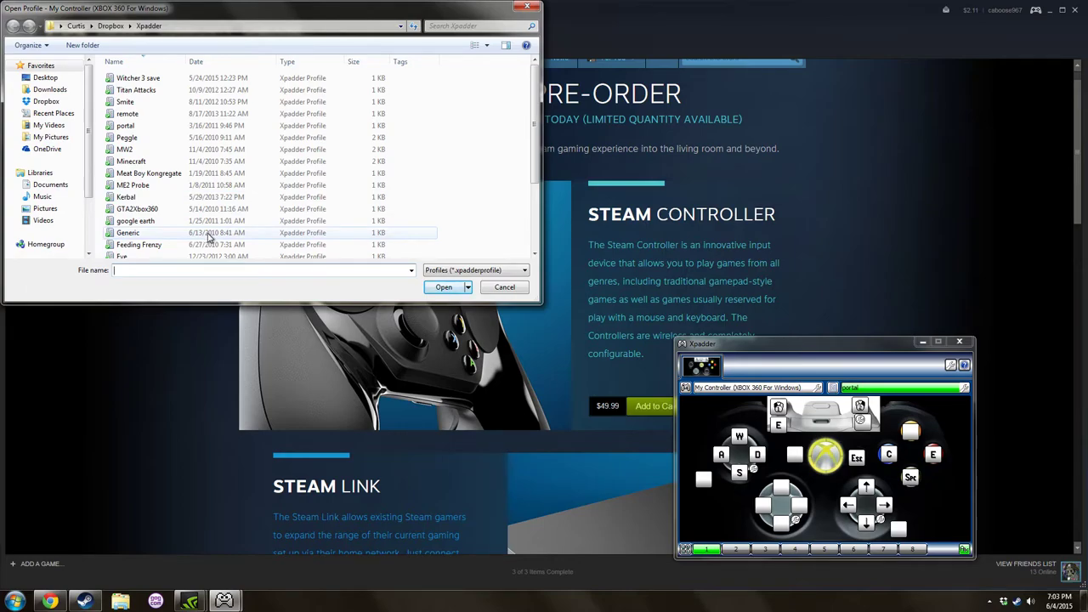
click(170, 209)
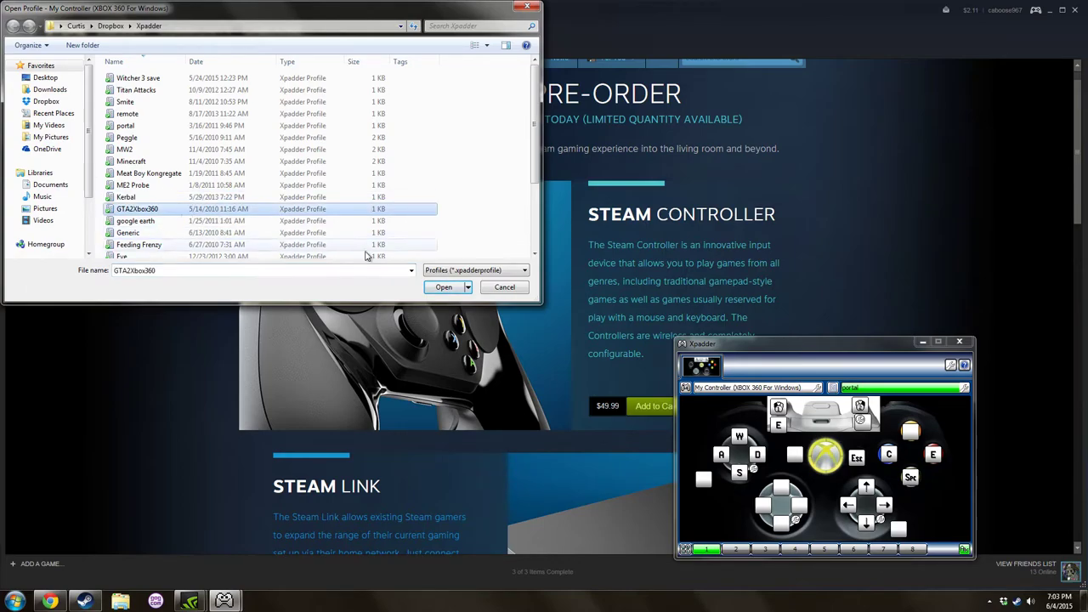
click(431, 287)
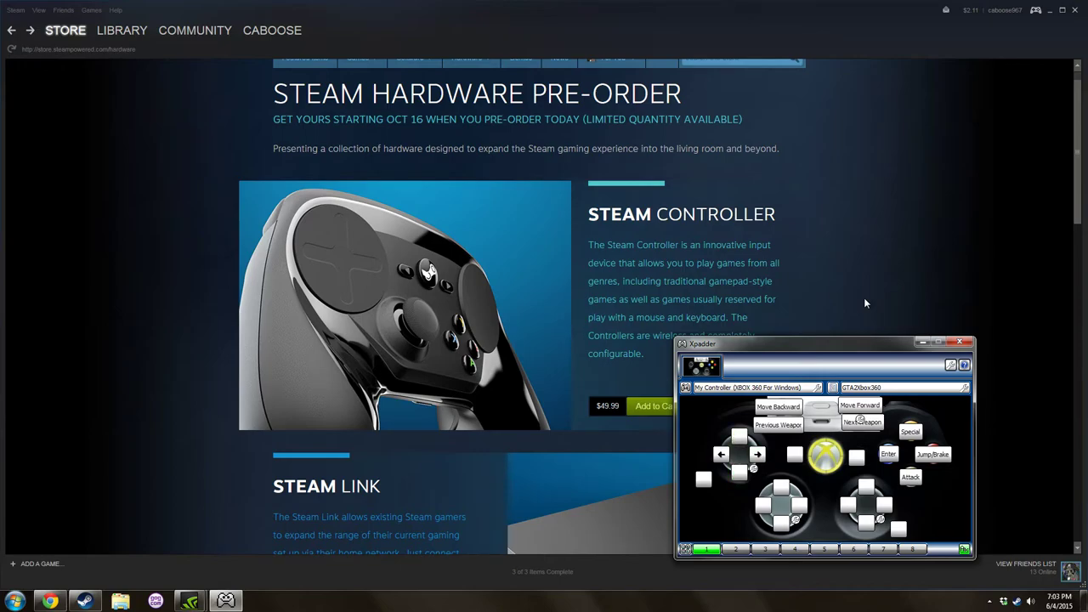
click(888, 396)
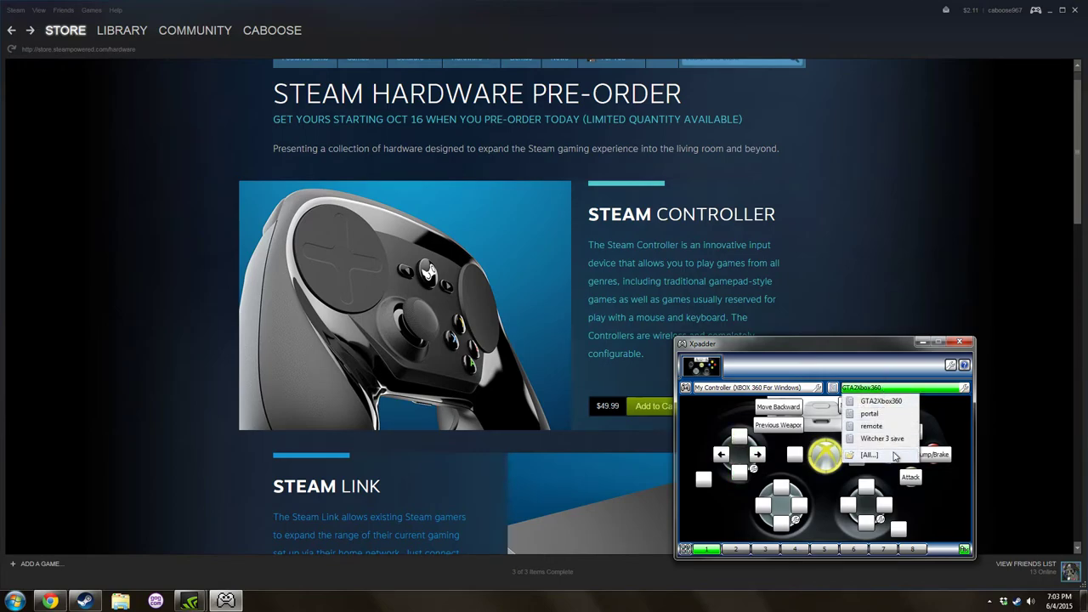
Open the Smite profile from the [All...] list, mapping W/A/S/D and number keys 1–4
click(897, 456)
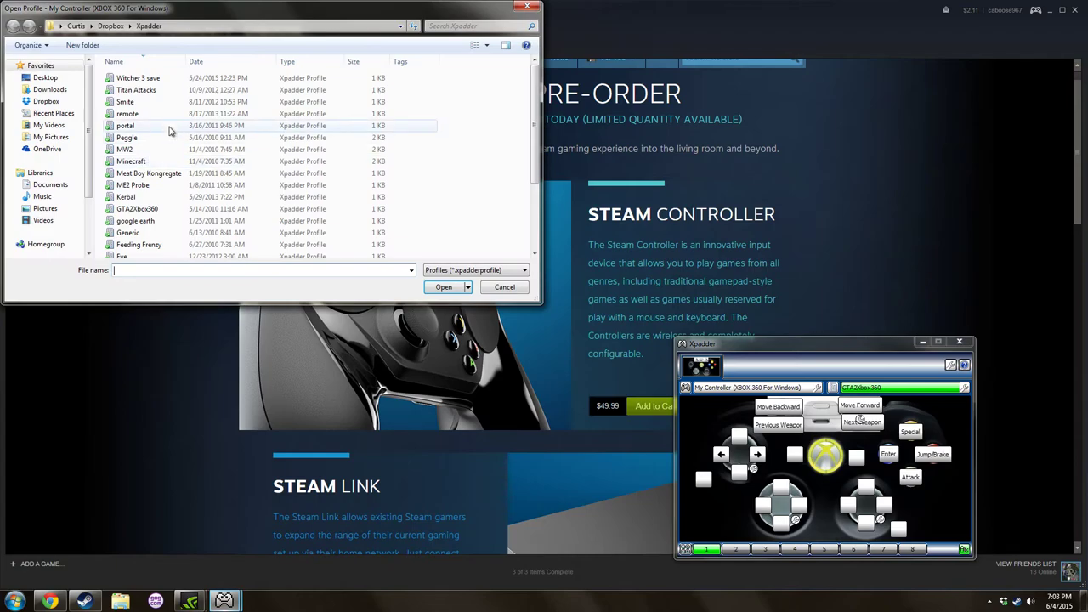
click(130, 102)
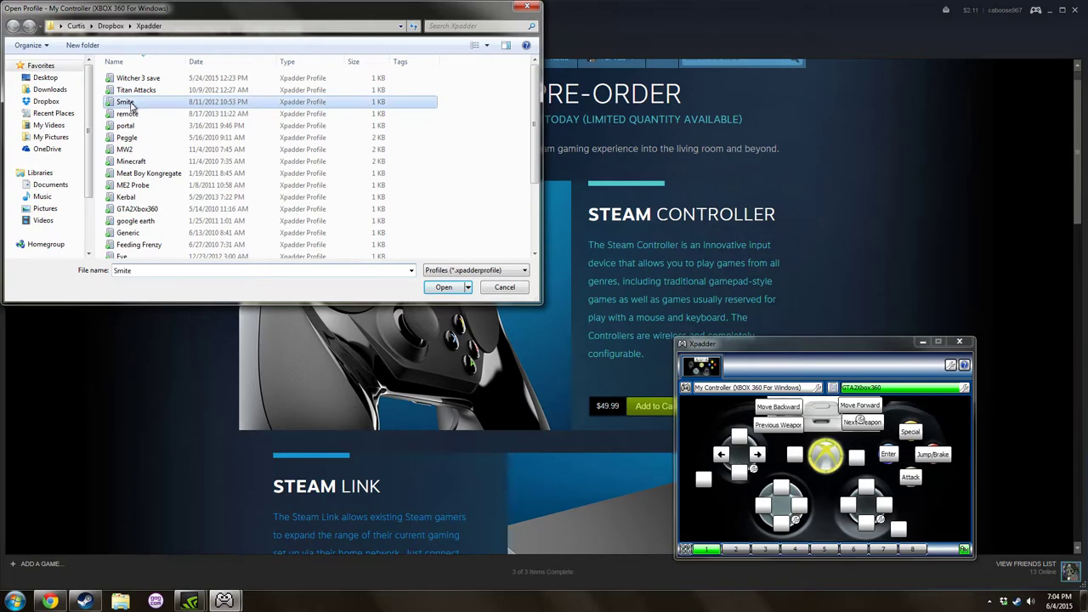
click(432, 290)
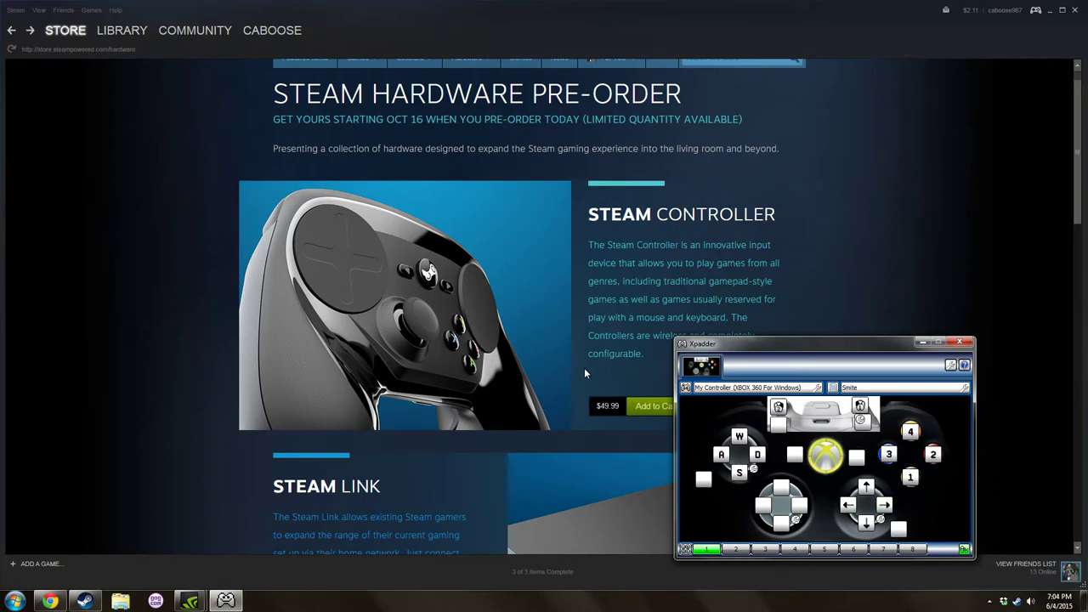
key(alt+Tab)
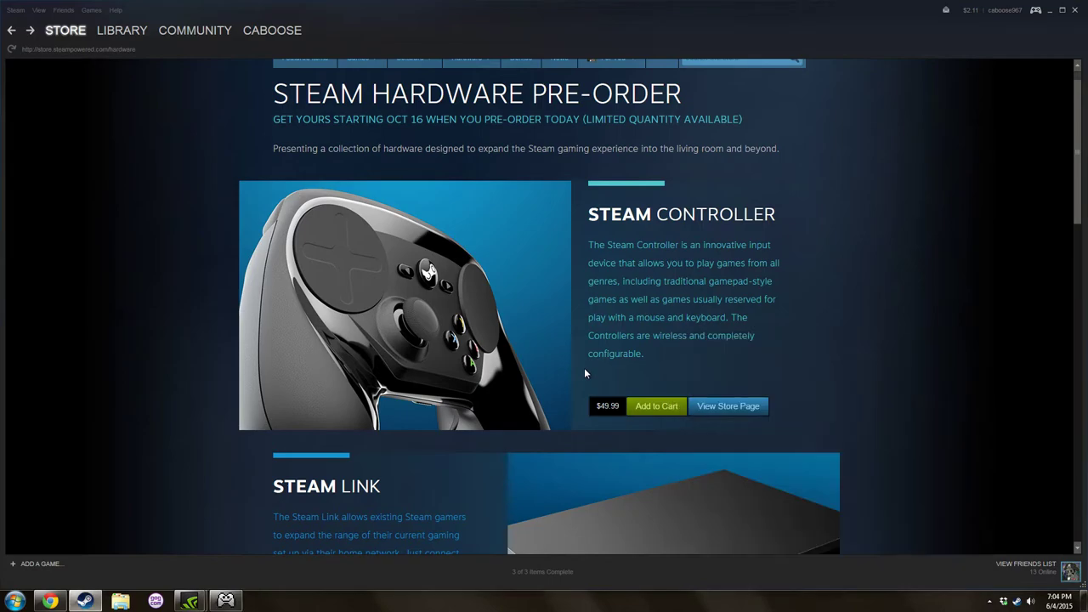
Restore Xpadder and check its recent profiles, then send it behind the Steam hardware page
click(238, 603)
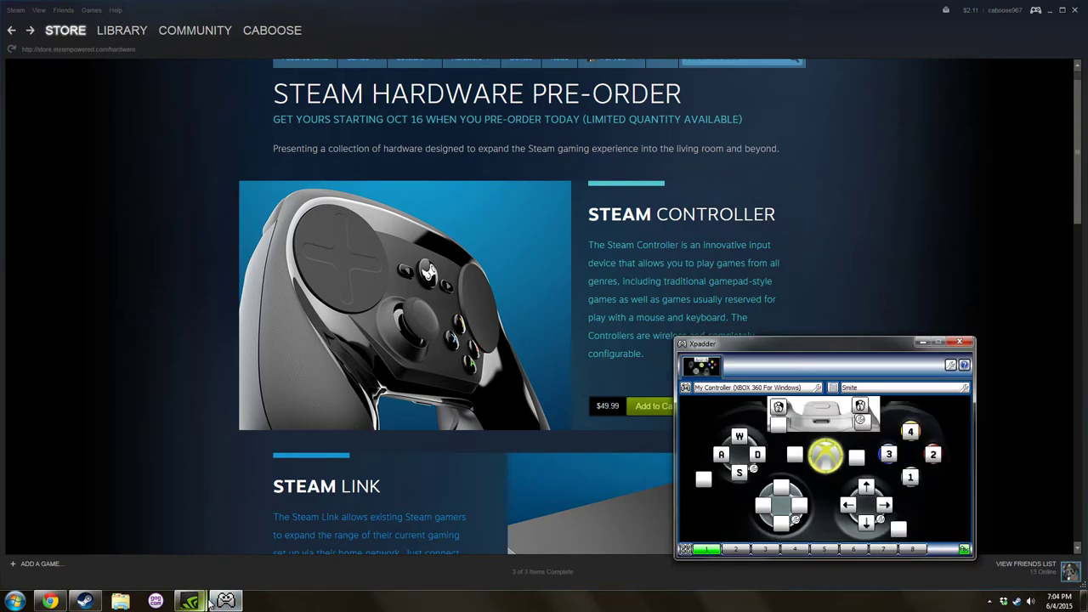
mouse_move(210, 603)
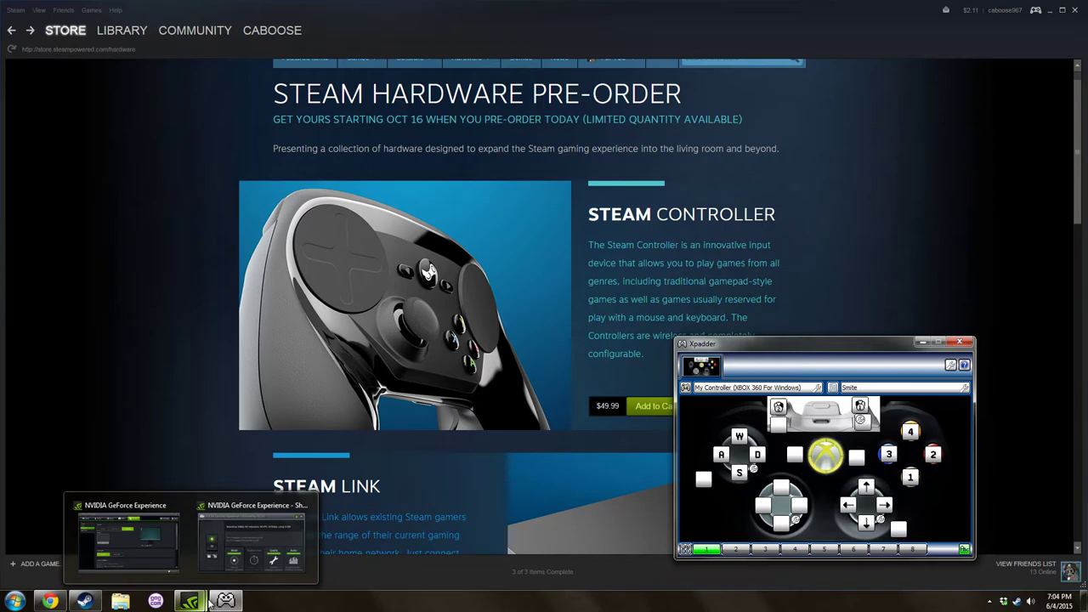
click(857, 389)
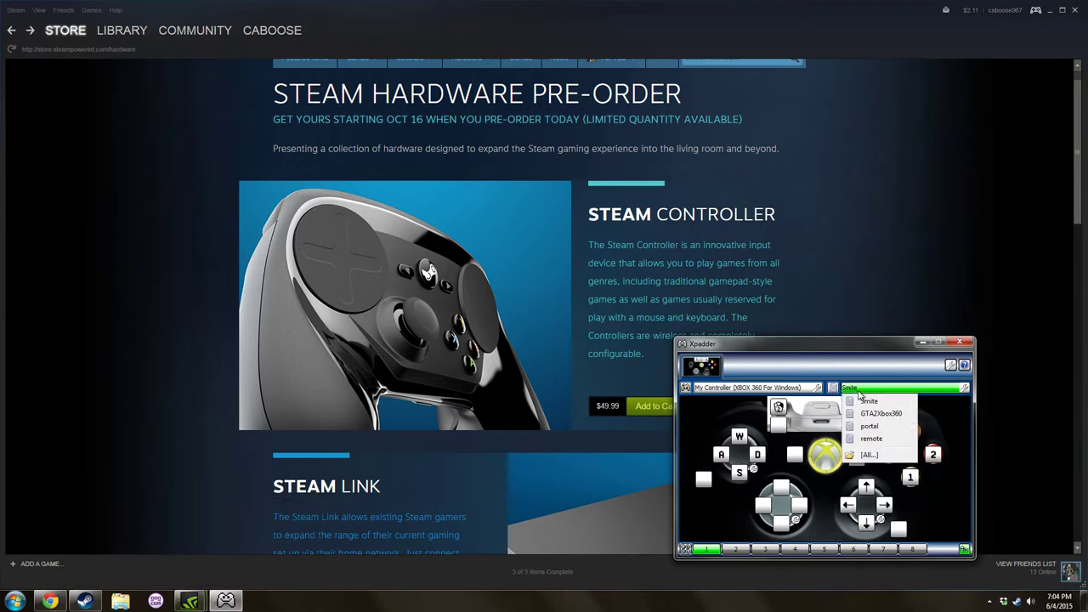
drag(105, 348, 104, 336)
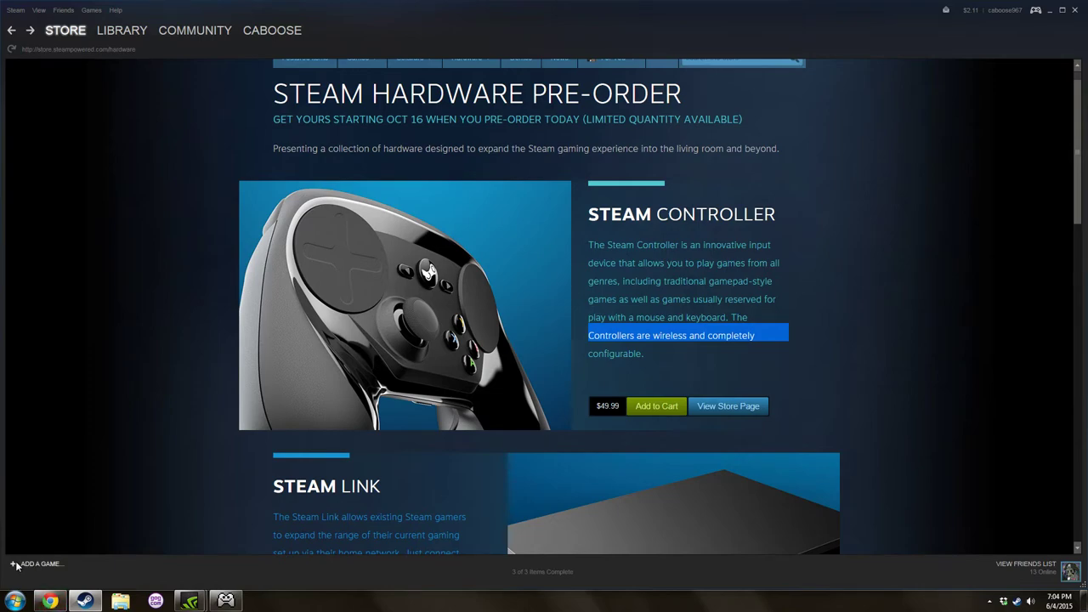
click(226, 601)
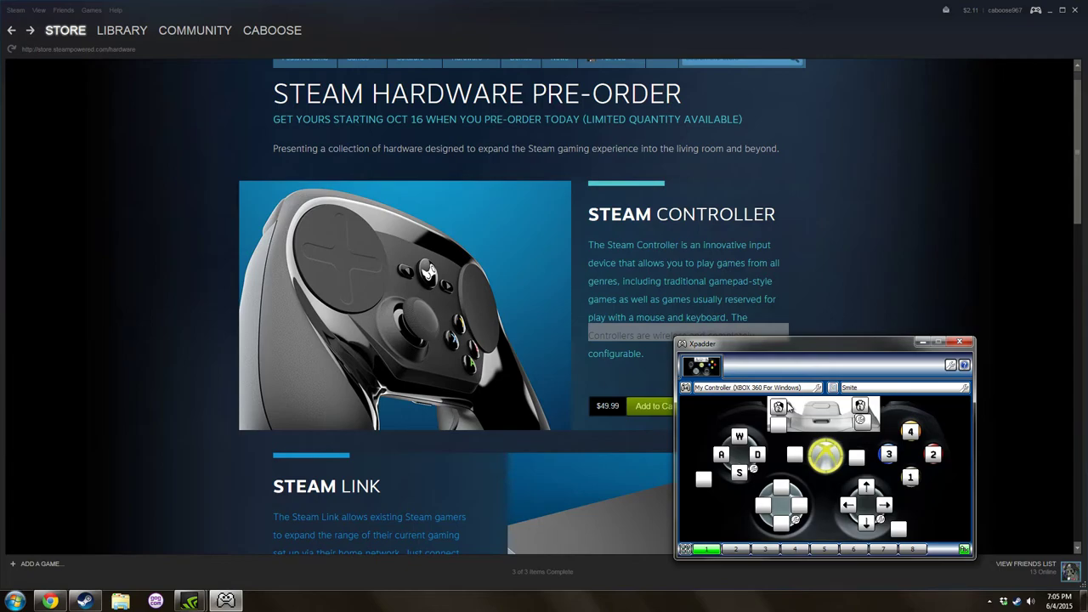
click(100, 291)
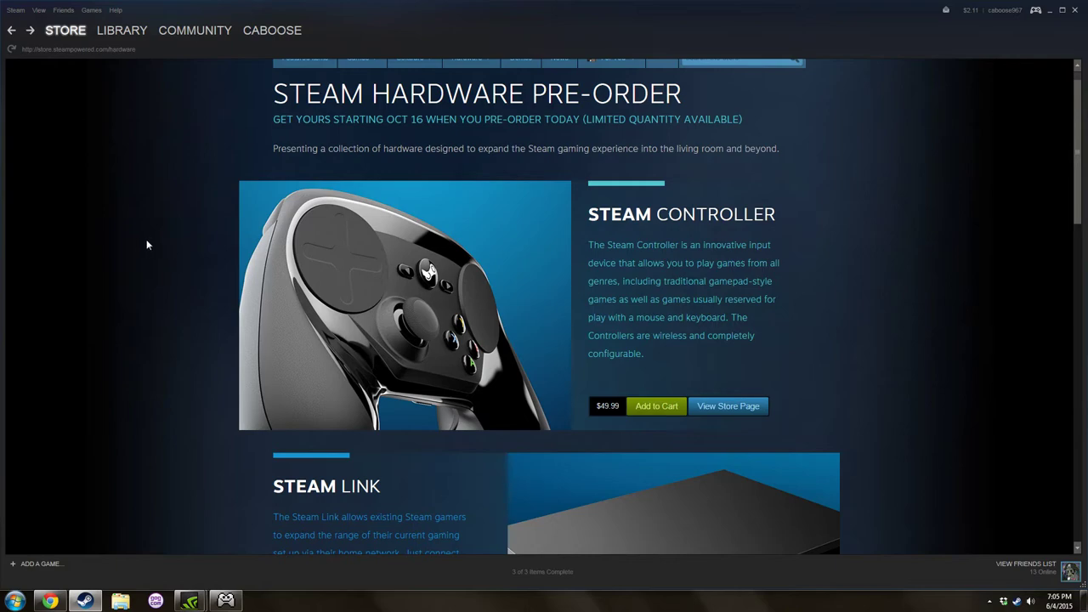
Bring Xpadder forward and choose 'remote' from its recent profiles list
click(225, 601)
click(868, 388)
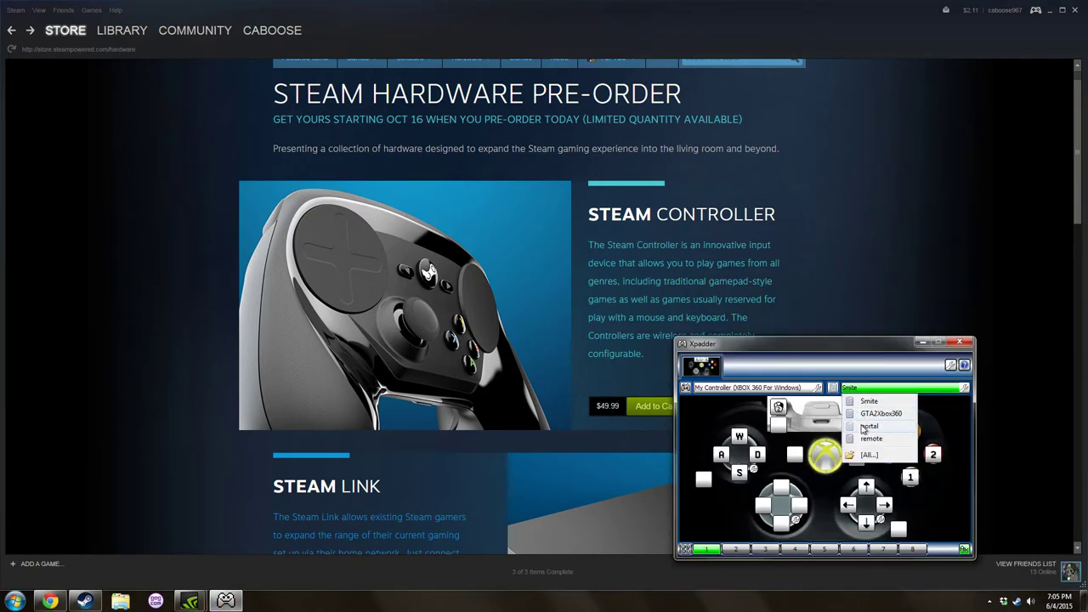
click(872, 437)
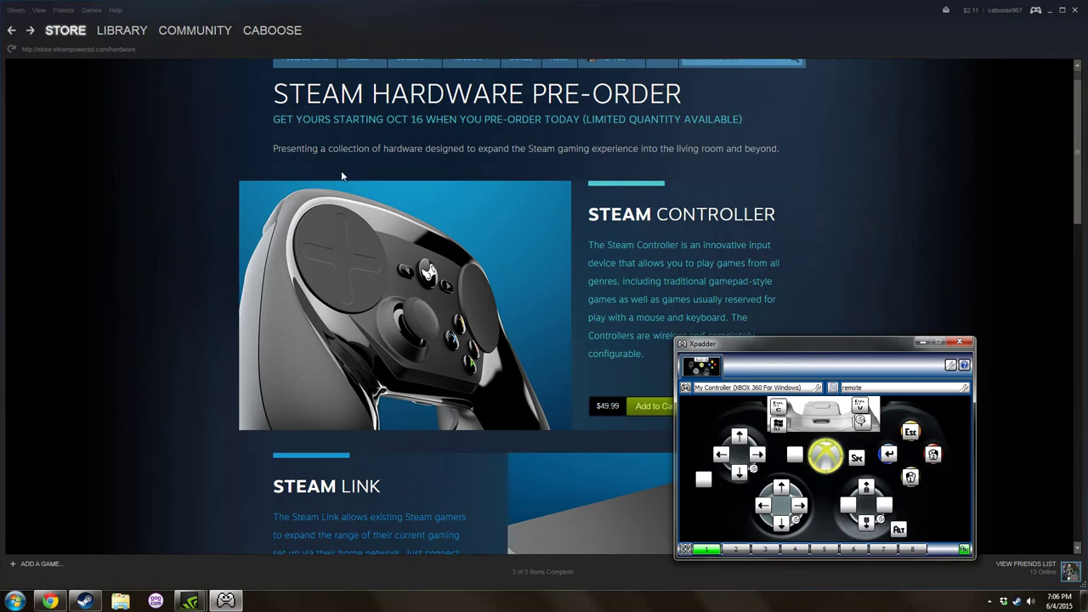
right_click(42, 599)
Bring Chrome forward and skim the controllercompanion.com page
click(83, 478)
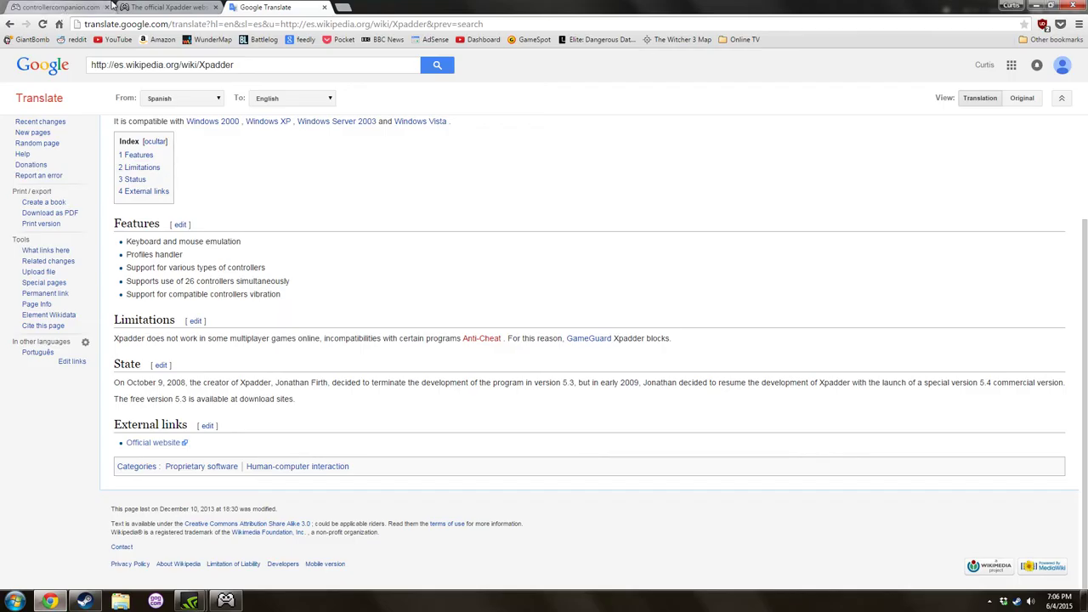
click(76, 6)
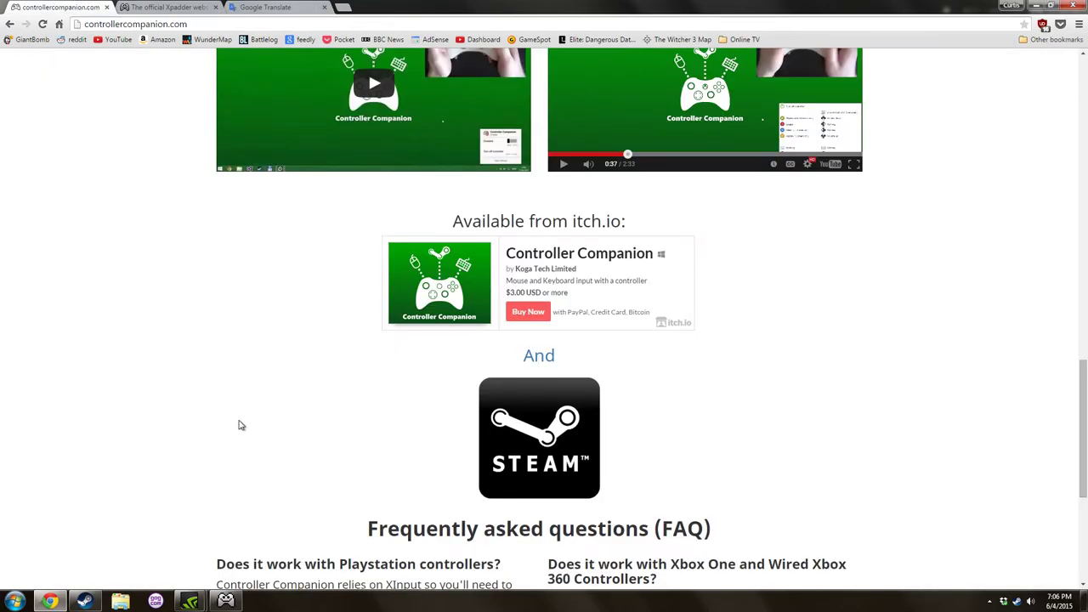
scroll(405, 540, down, 3)
scroll(441, 499, up, 3)
scroll(441, 497, up, 3)
scroll(236, 561, down, 3)
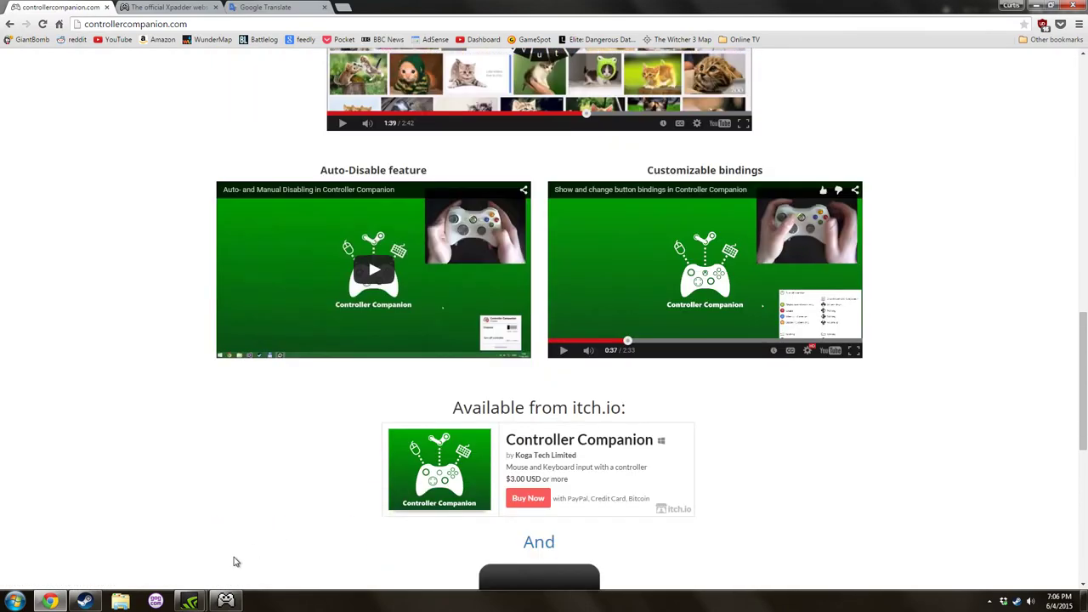
From the Xpadder homepage, go through the download steps to the $9.99 PayPal checkout
key(ctrl+Tab)
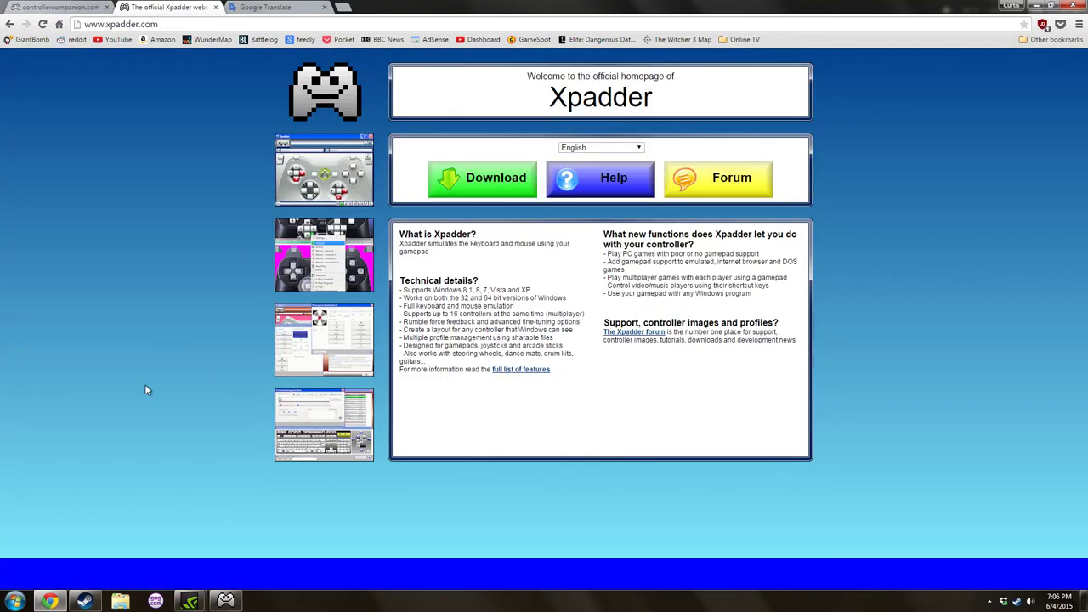
click(487, 184)
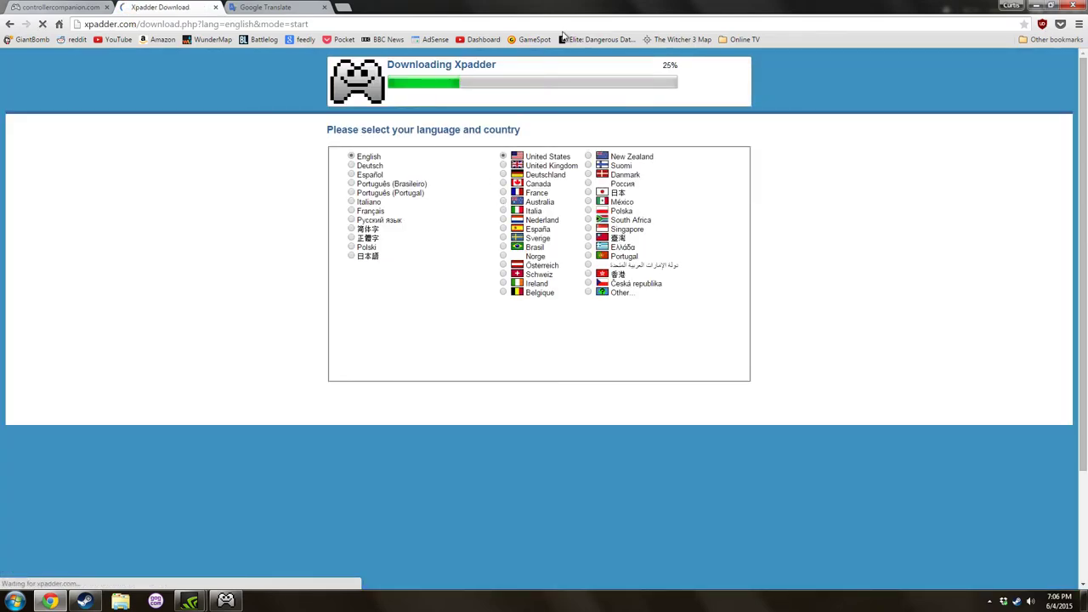
click(540, 361)
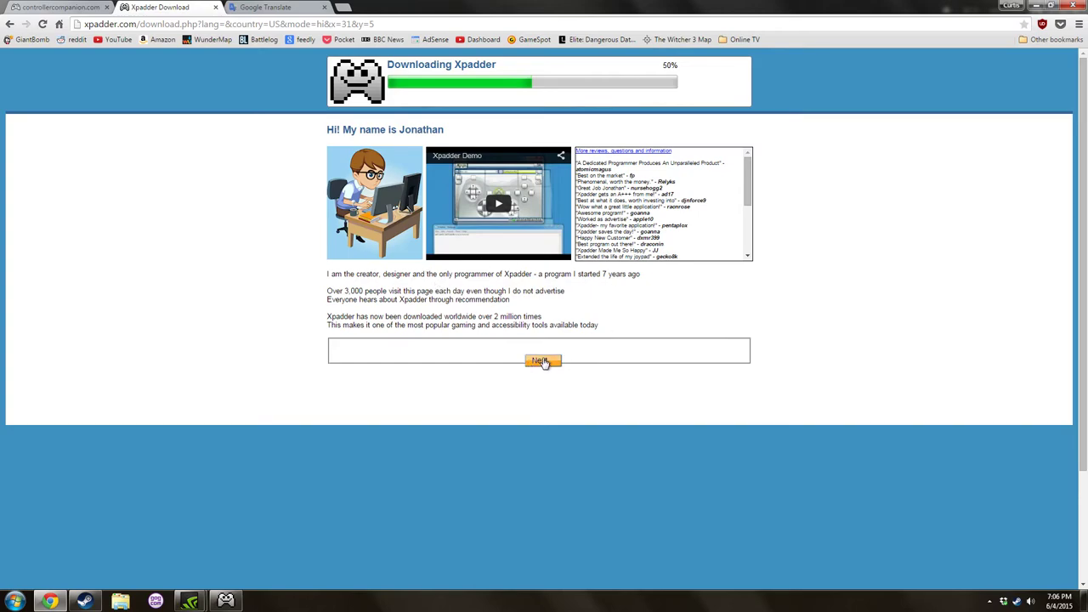
click(542, 361)
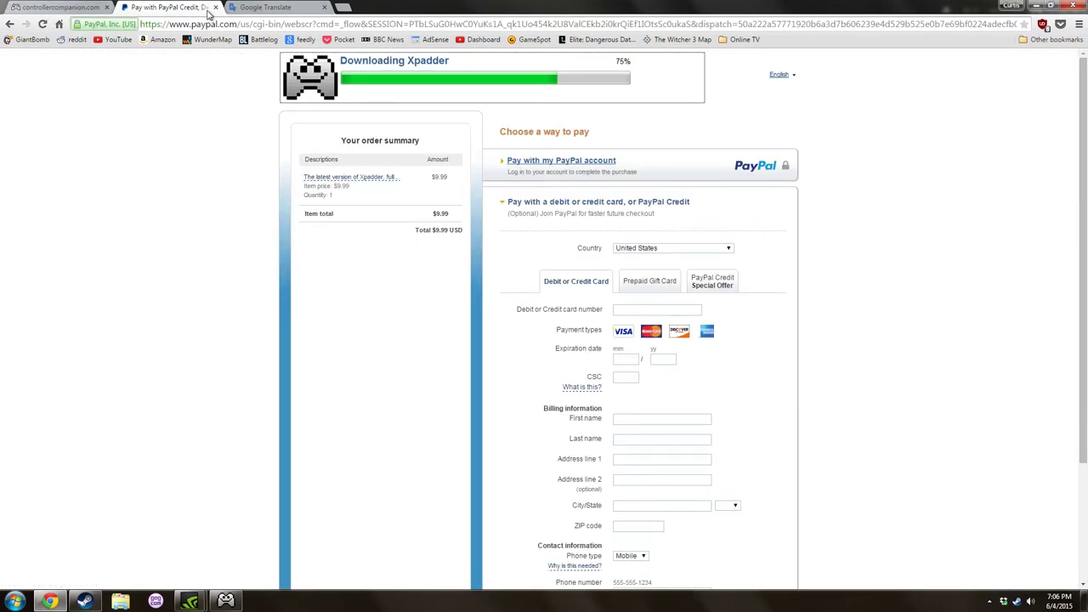
Close the PayPal tab and view Controller Companion's Steam store listing
click(215, 7)
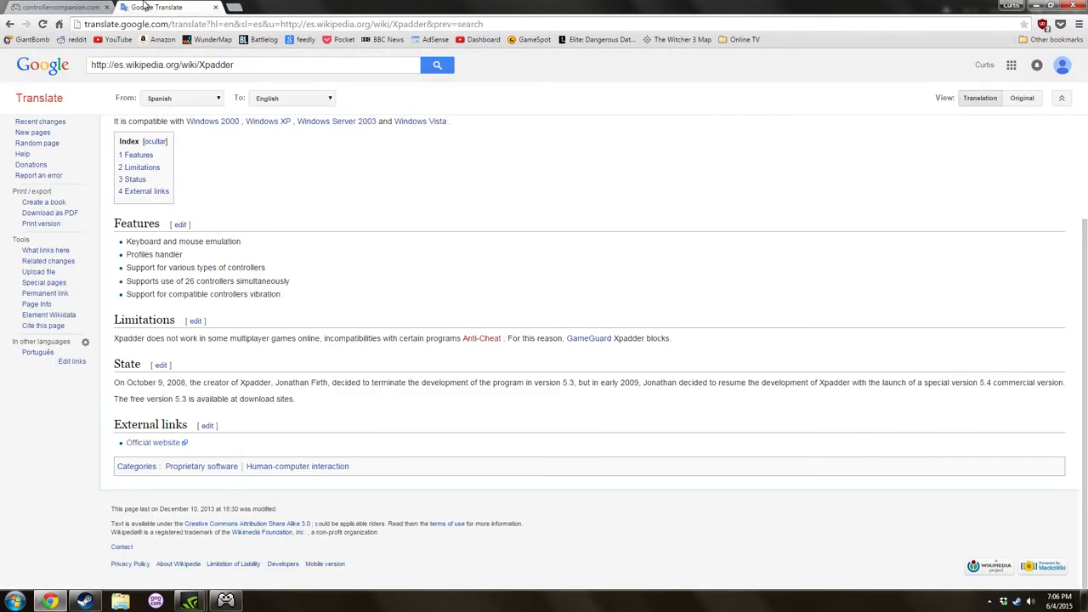
click(58, 7)
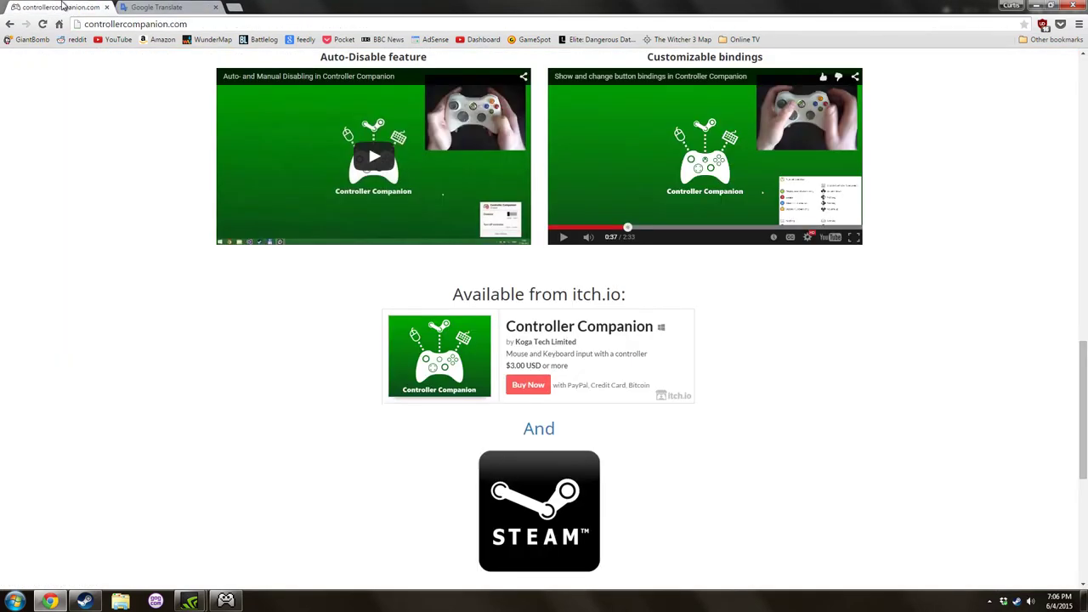
click(541, 457)
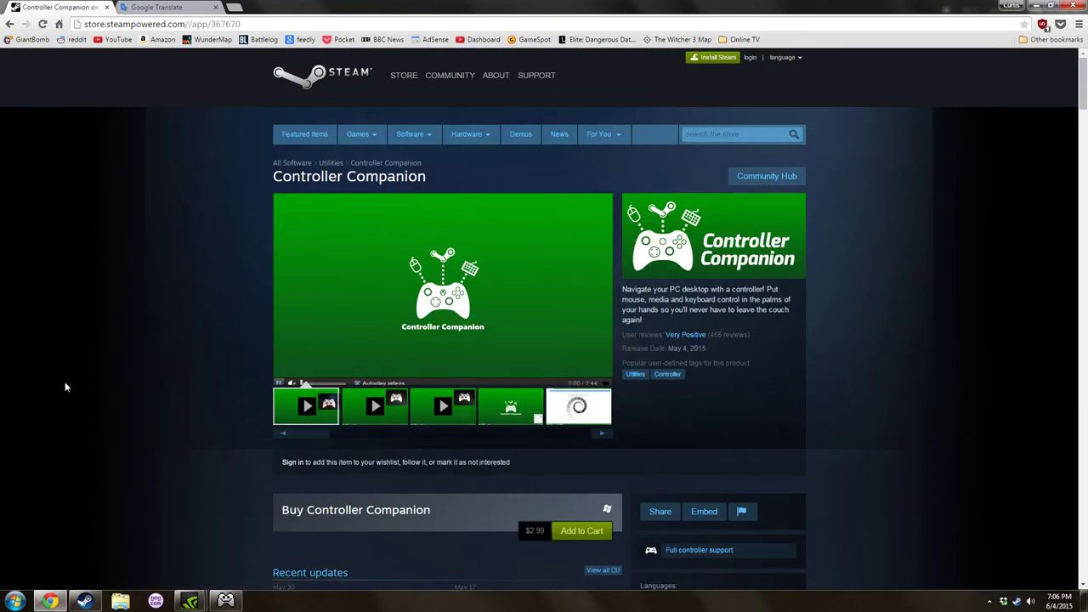
scroll(66, 327, down, 2)
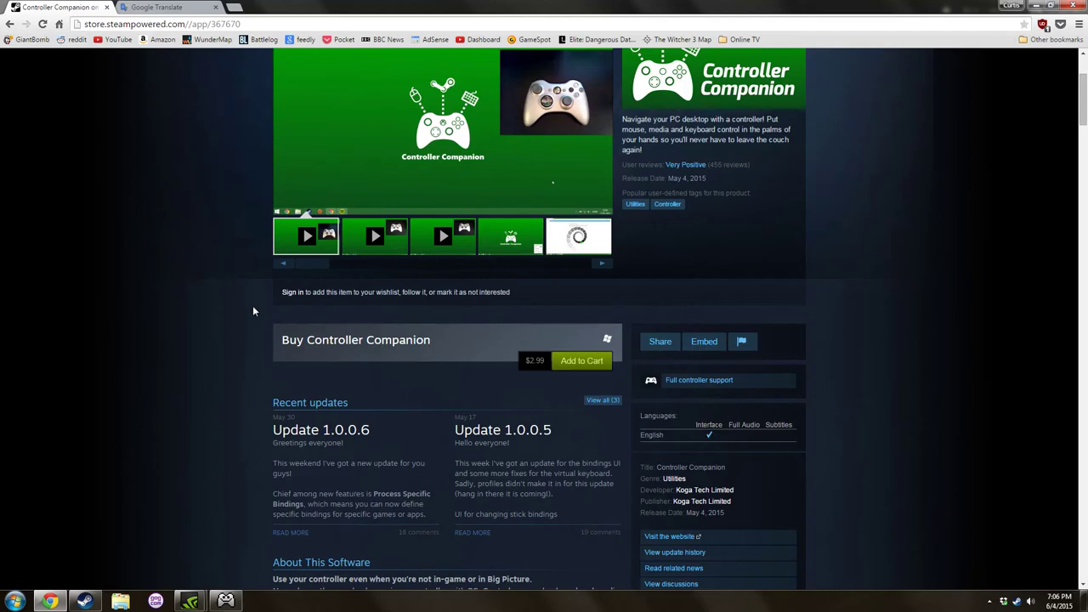
scroll(187, 284, up, 2)
Return to the Controller Companion site, scroll to its FAQ, then switch to the Steam hardware page
key(alt+Left)
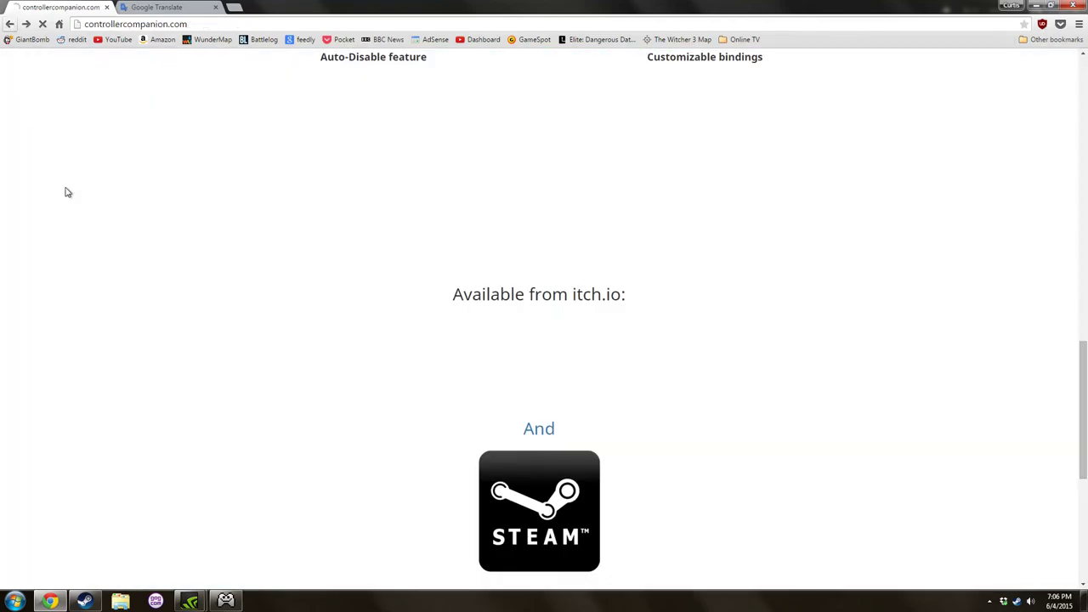
scroll(311, 346, down, 2)
scroll(311, 345, up, 5)
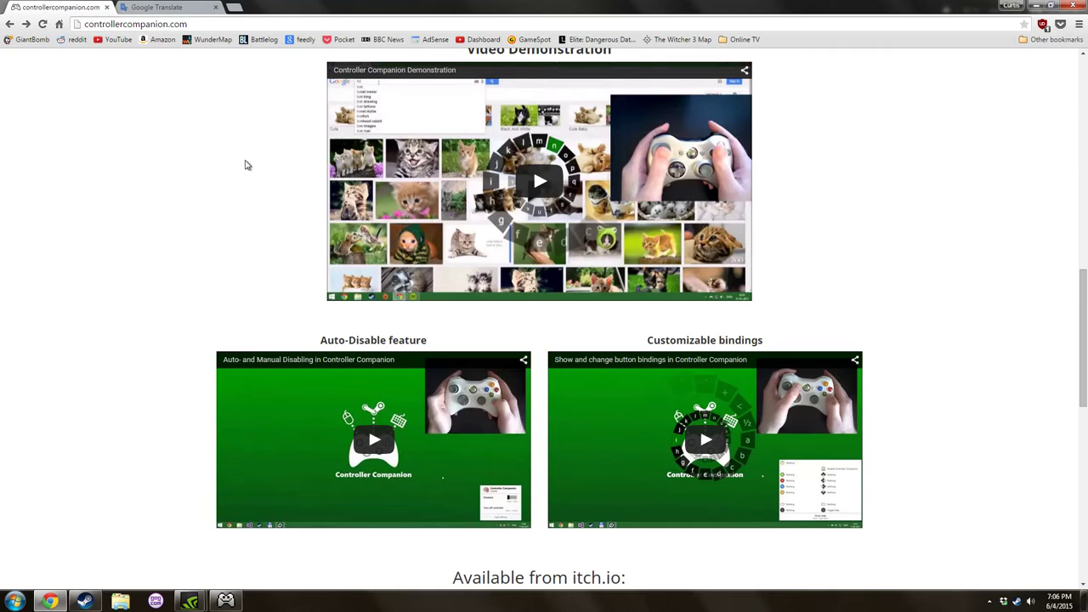
scroll(385, 489, down, 2)
scroll(386, 488, down, 6)
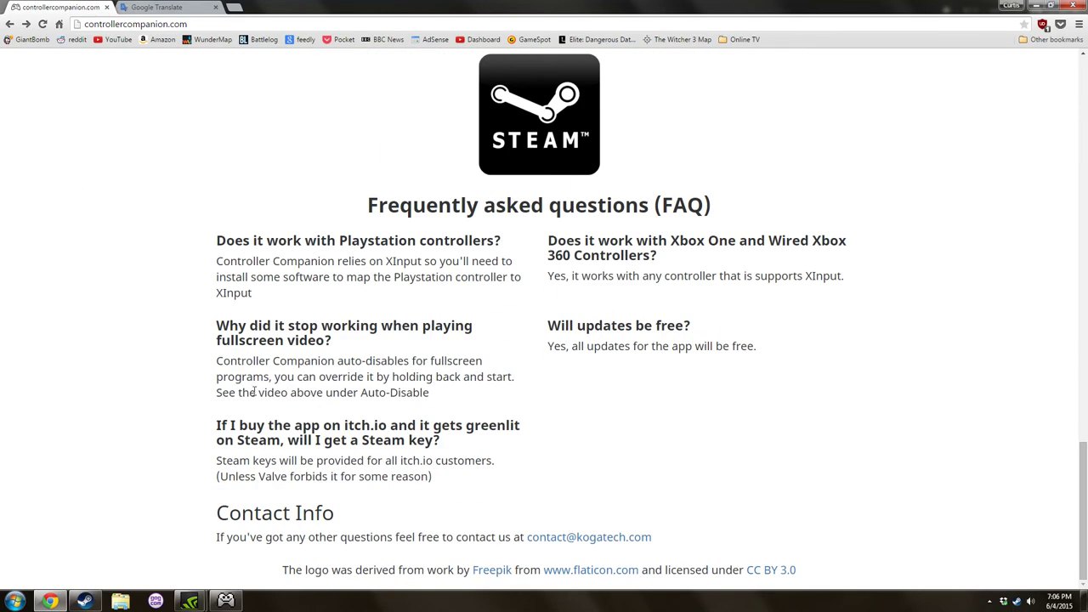
click(85, 601)
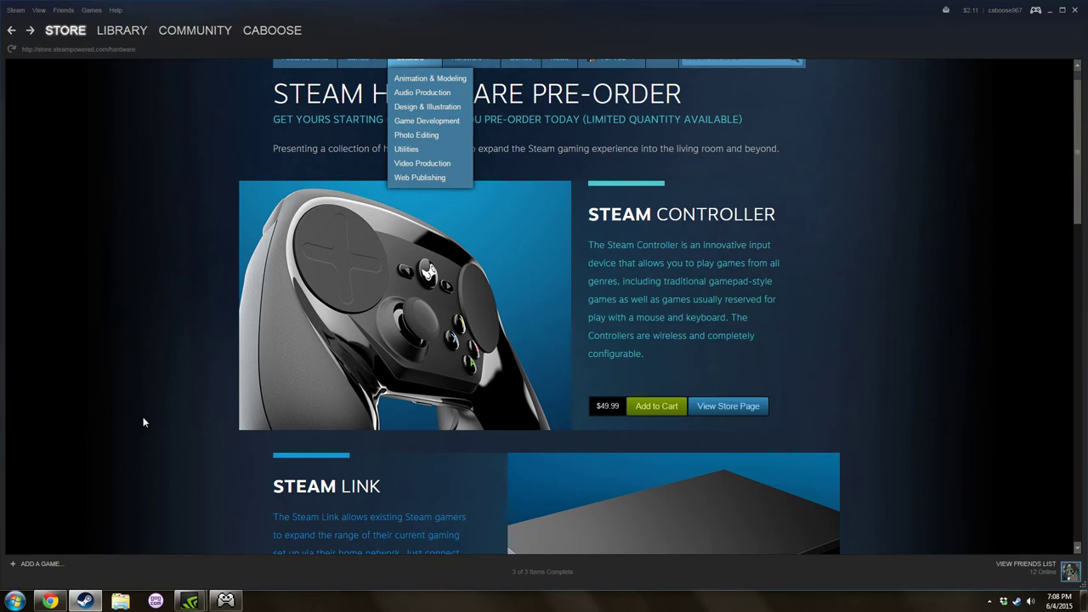
scroll(142, 417, down, 2)
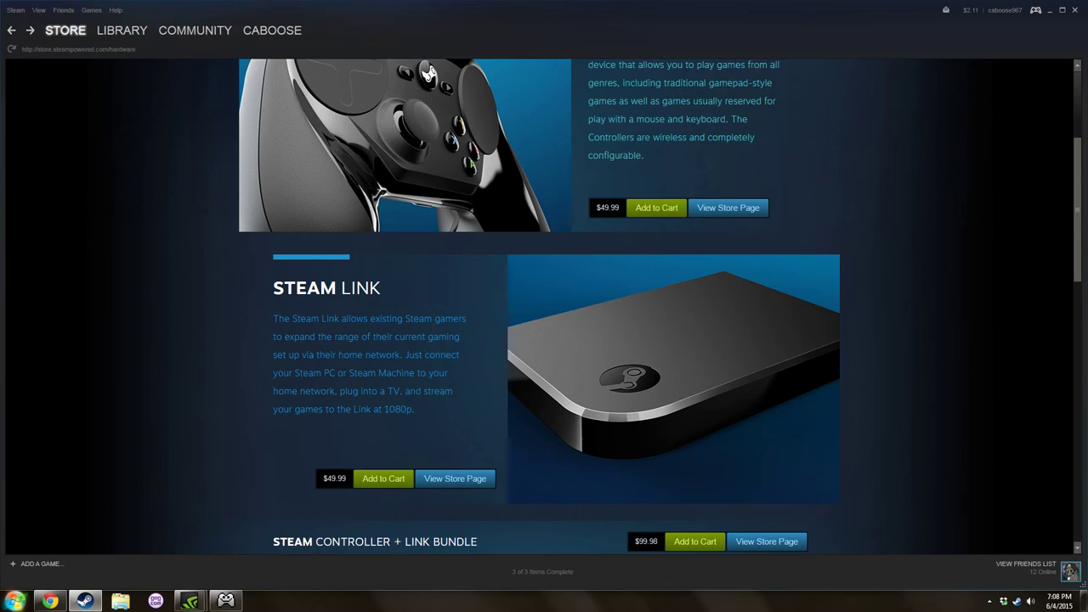
scroll(128, 395, down, 2)
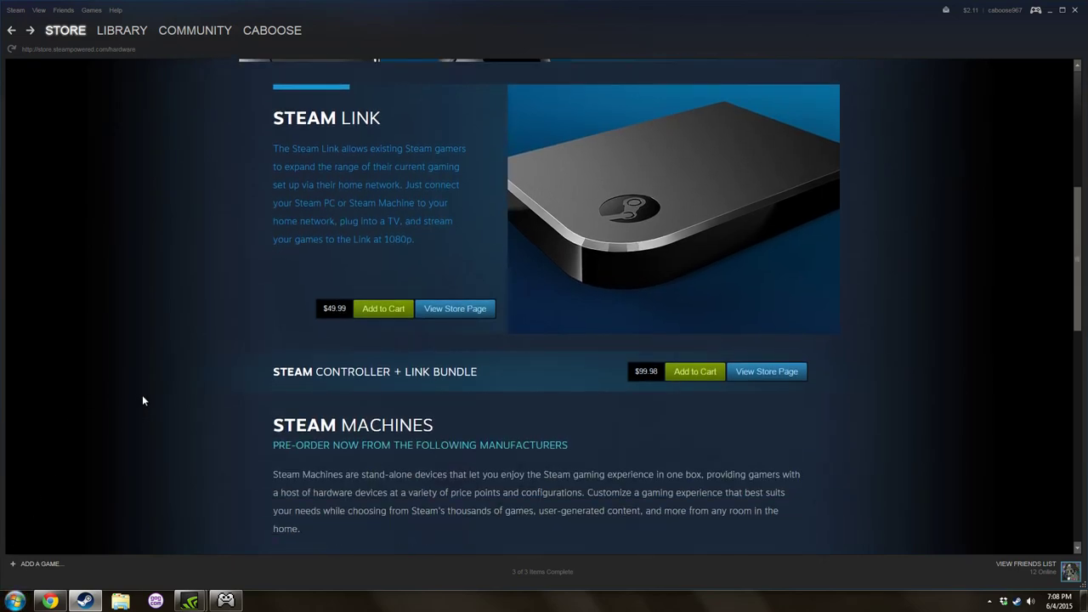
scroll(143, 400, down, 5)
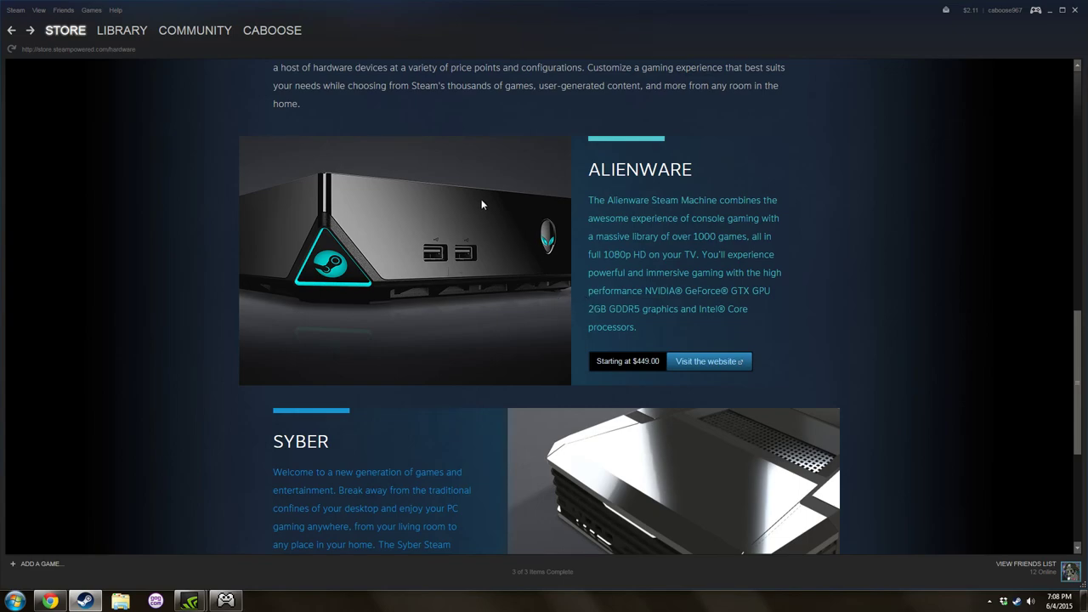
scroll(446, 165, down, 2)
scroll(563, 232, up, 1)
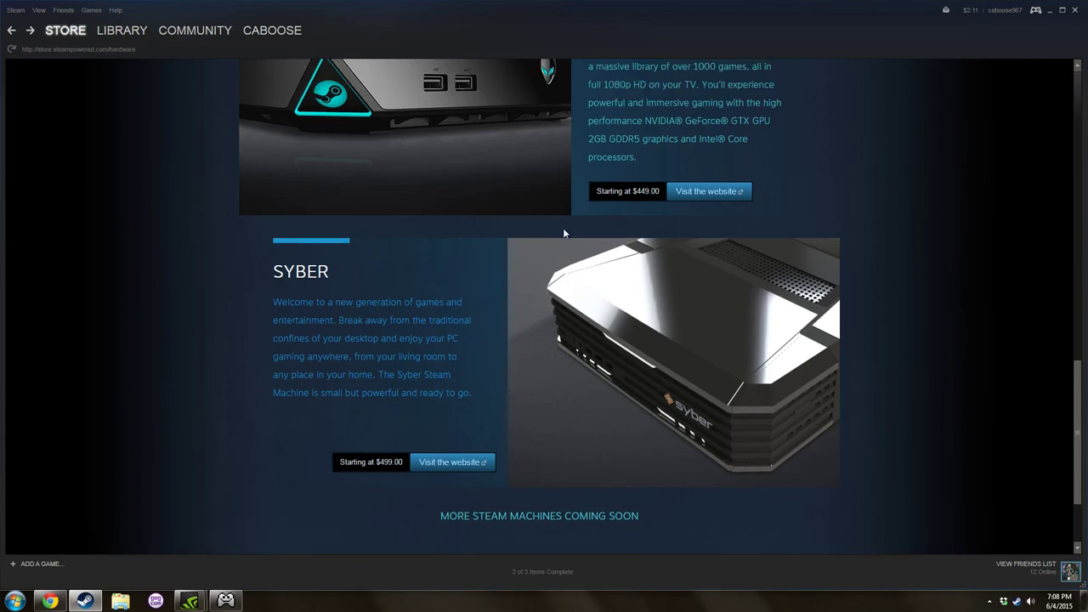
scroll(563, 233, up, 1)
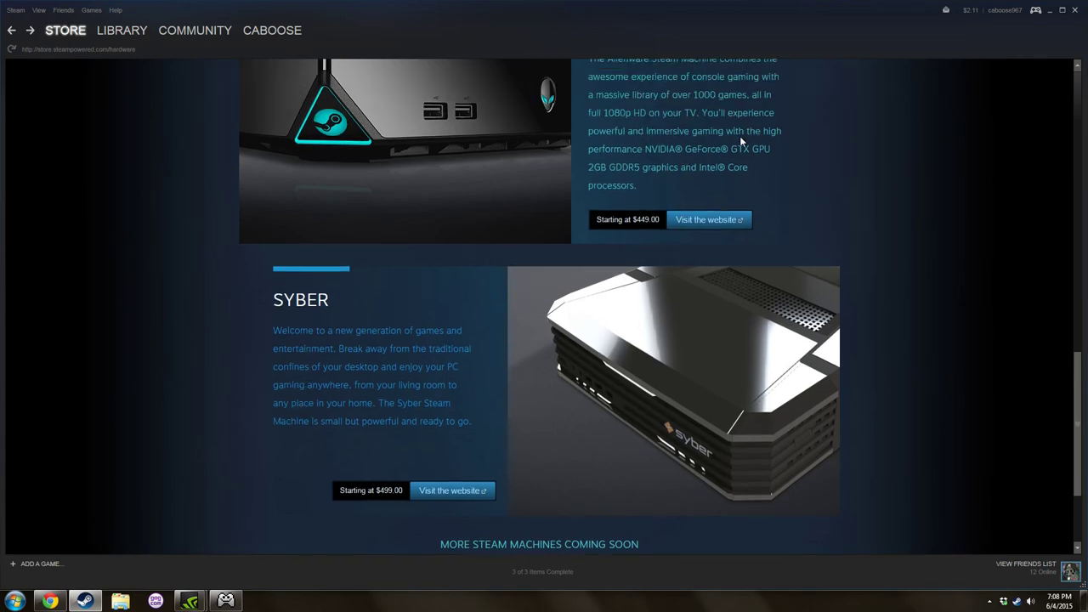
scroll(869, 178, up, 2)
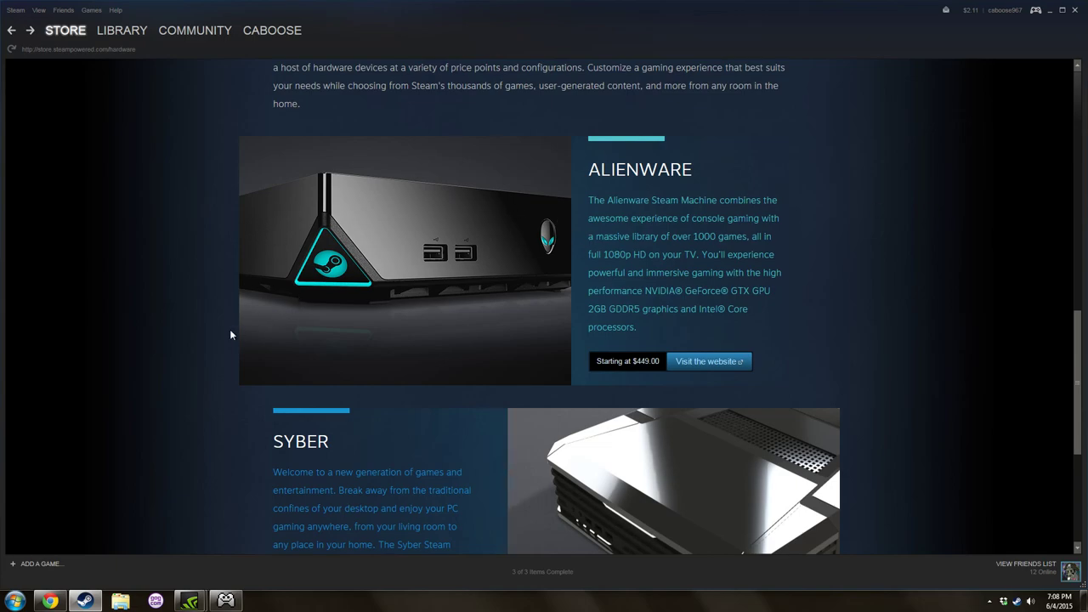
scroll(195, 275, up, 3)
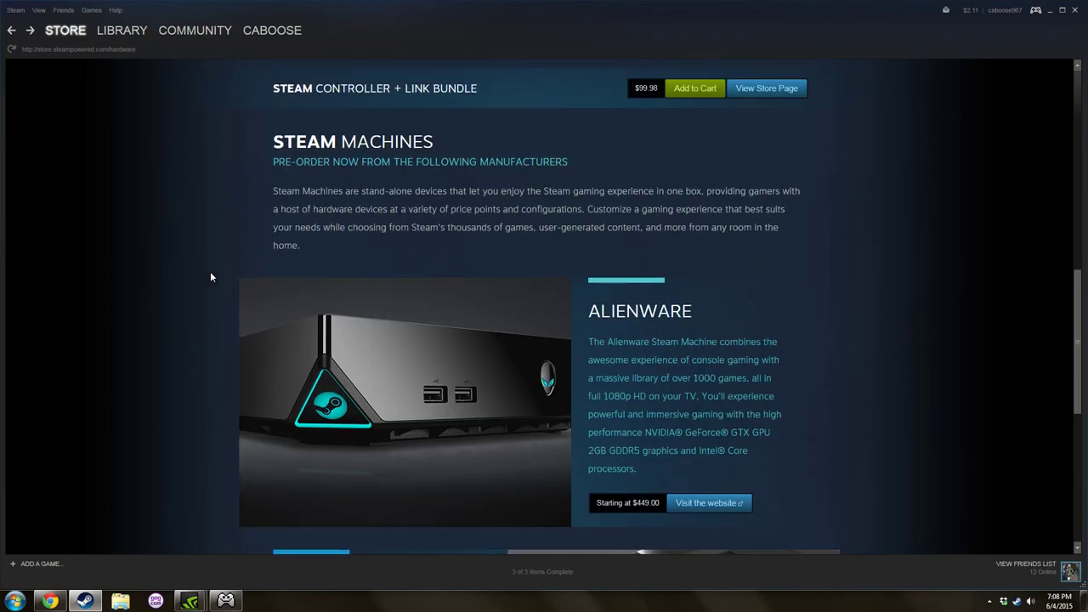
scroll(199, 223, up, 3)
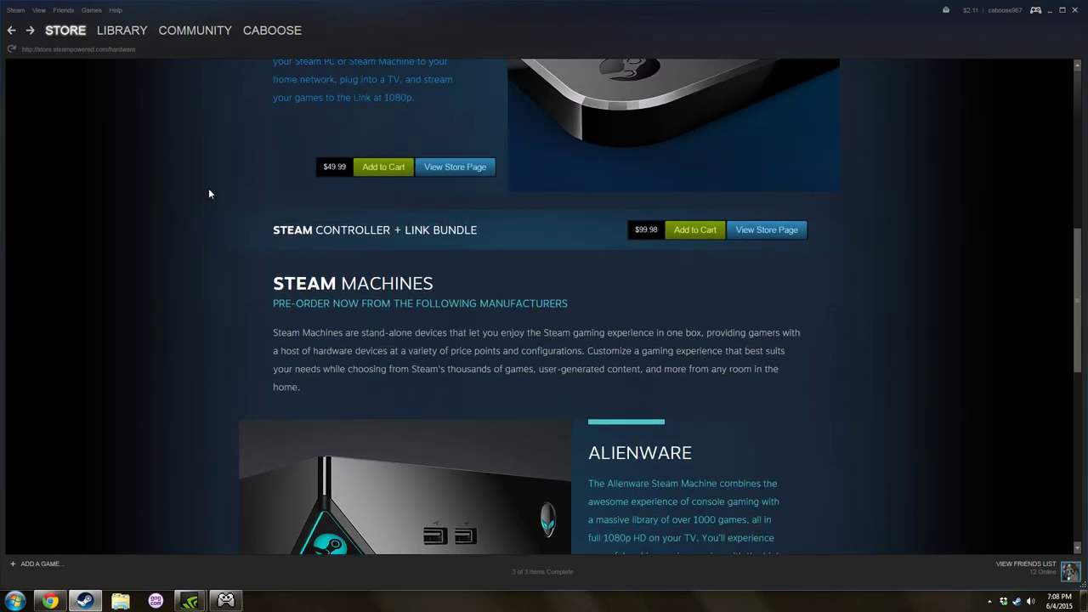
scroll(204, 255, up, 2)
scroll(204, 281, up, 2)
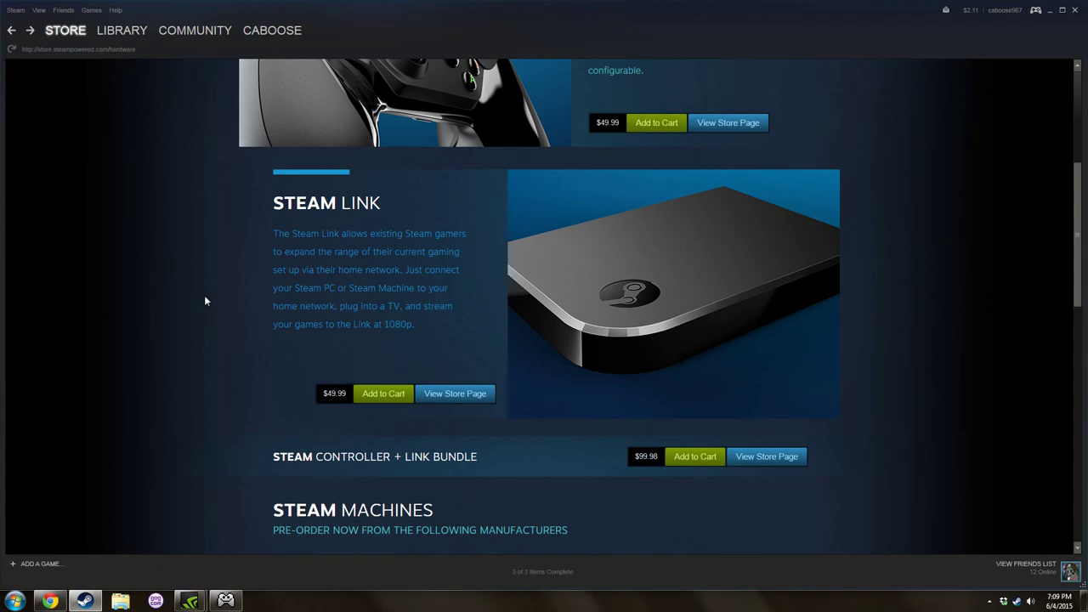
scroll(209, 310, up, 4)
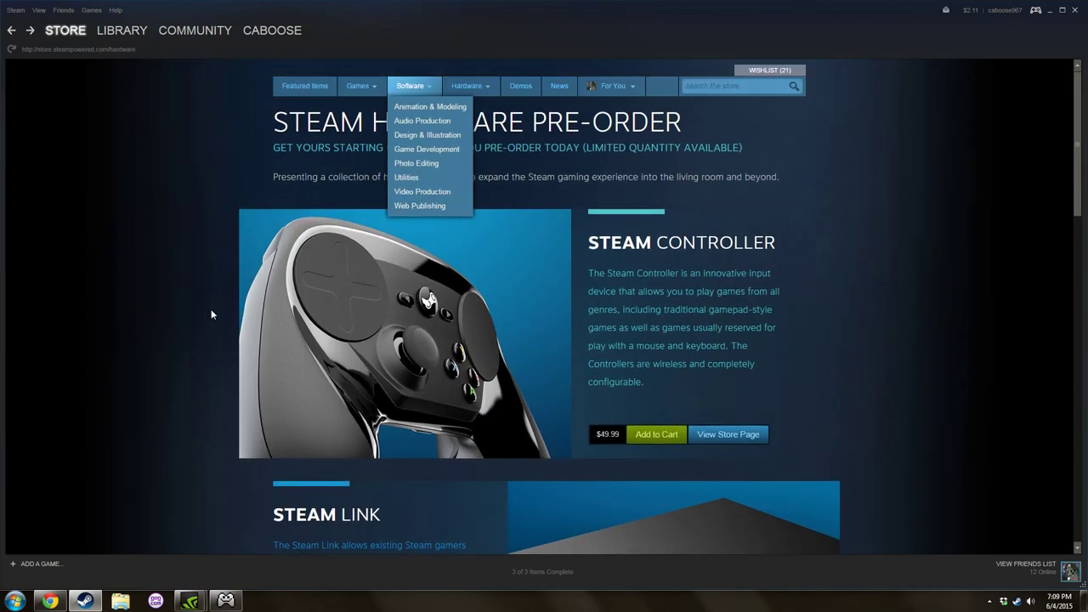
scroll(211, 314, down, 2)
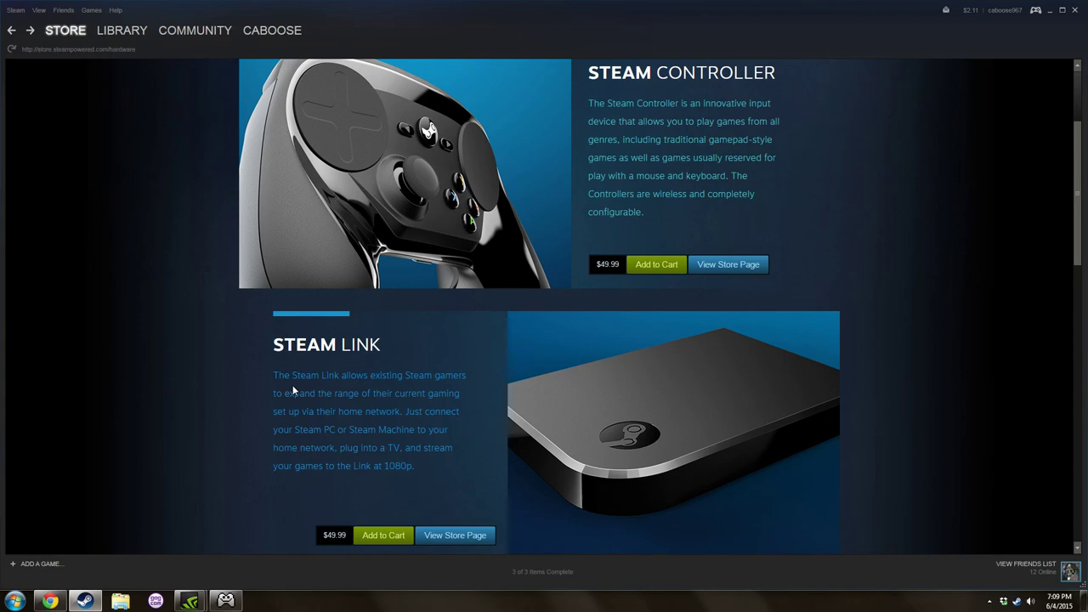
scroll(166, 339, up, 1)
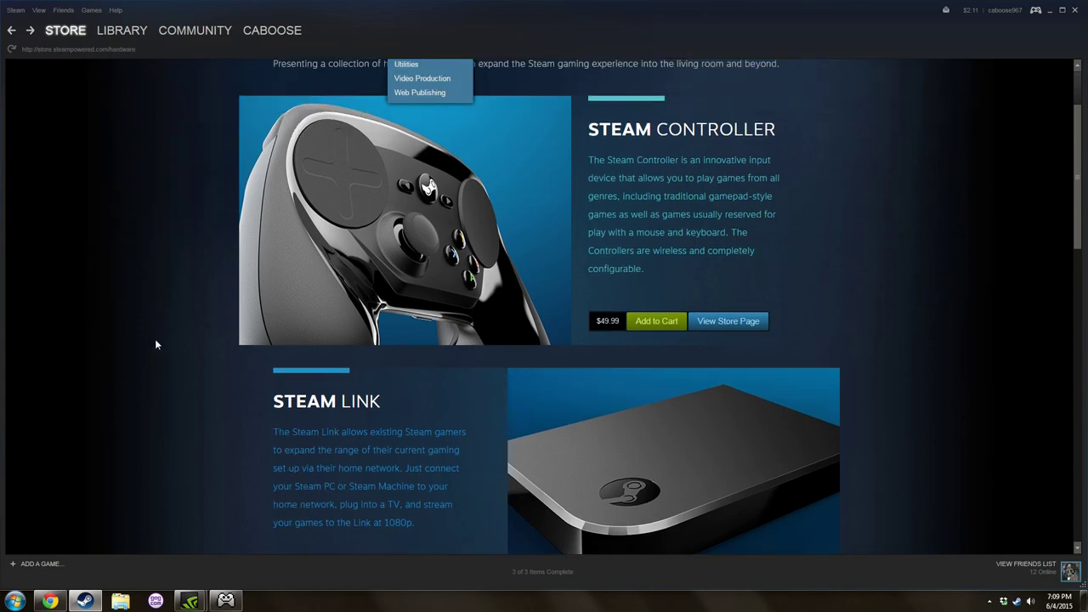